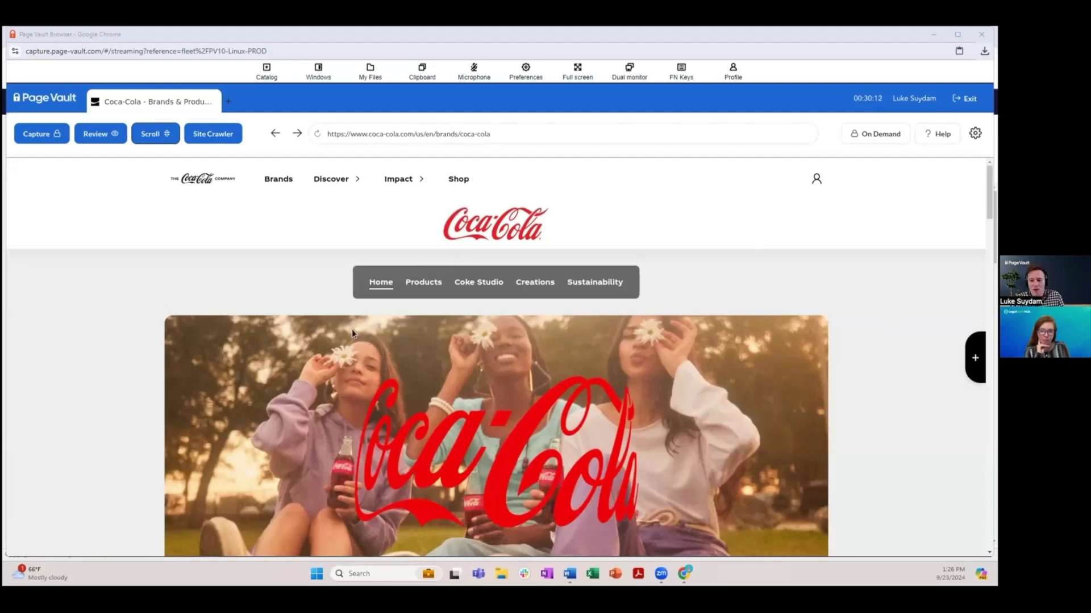
Search the web for "things to do in nyc" and skim the results page.
scroll(346, 346, up, 5)
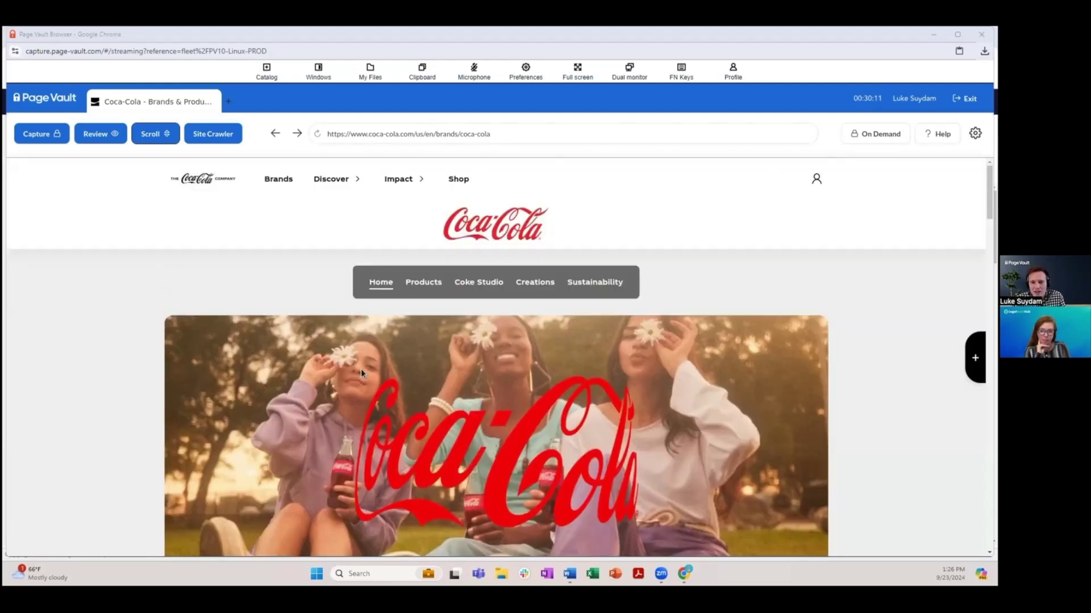
click(464, 140)
text(things)
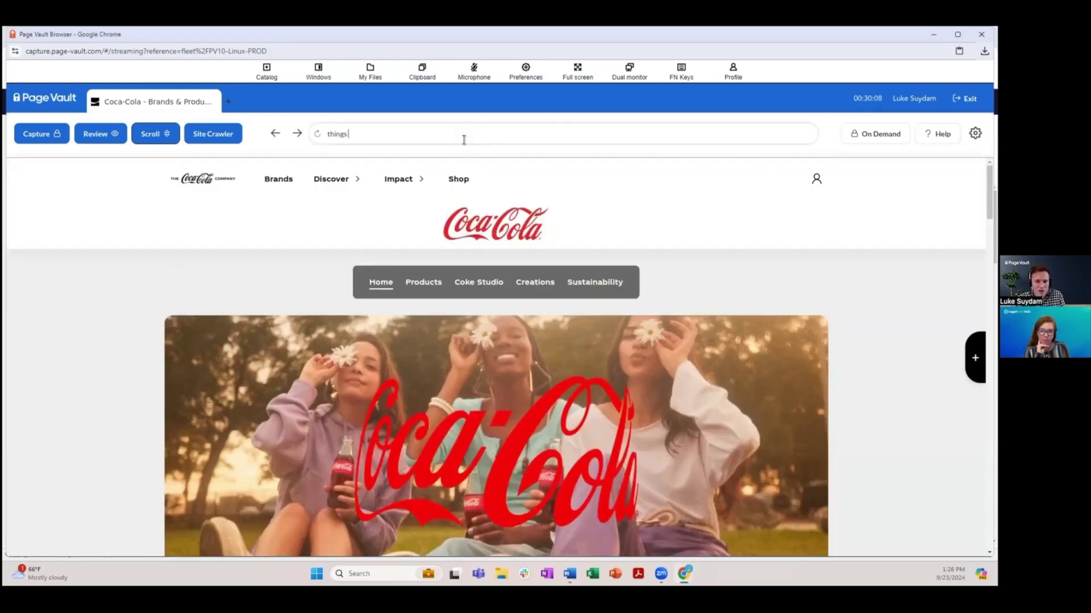
text( to do in nyc)
key(Return)
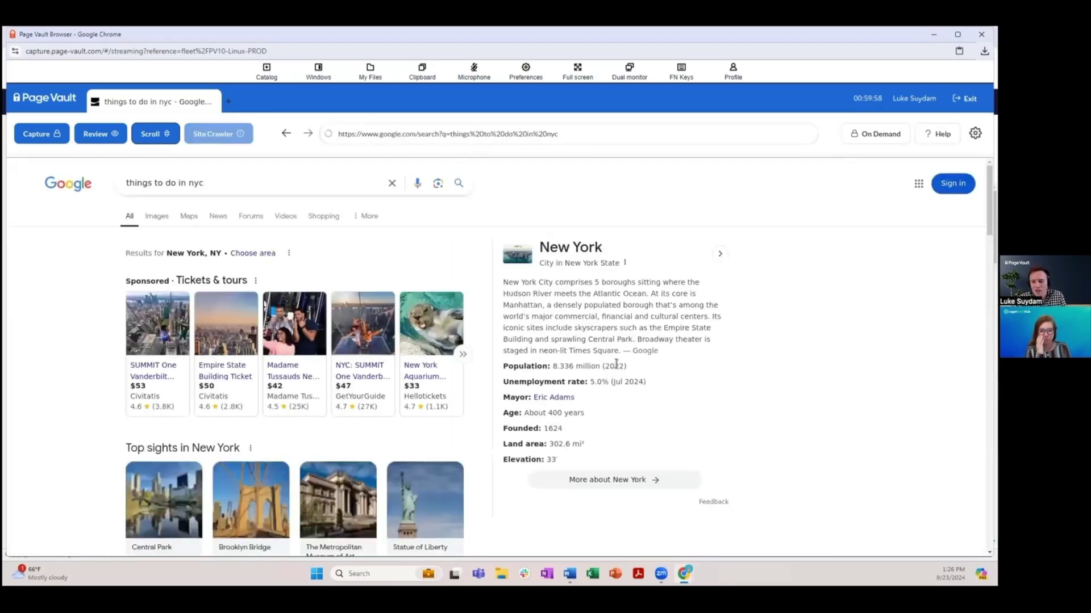
scroll(629, 377, down, 6)
scroll(605, 372, down, 4)
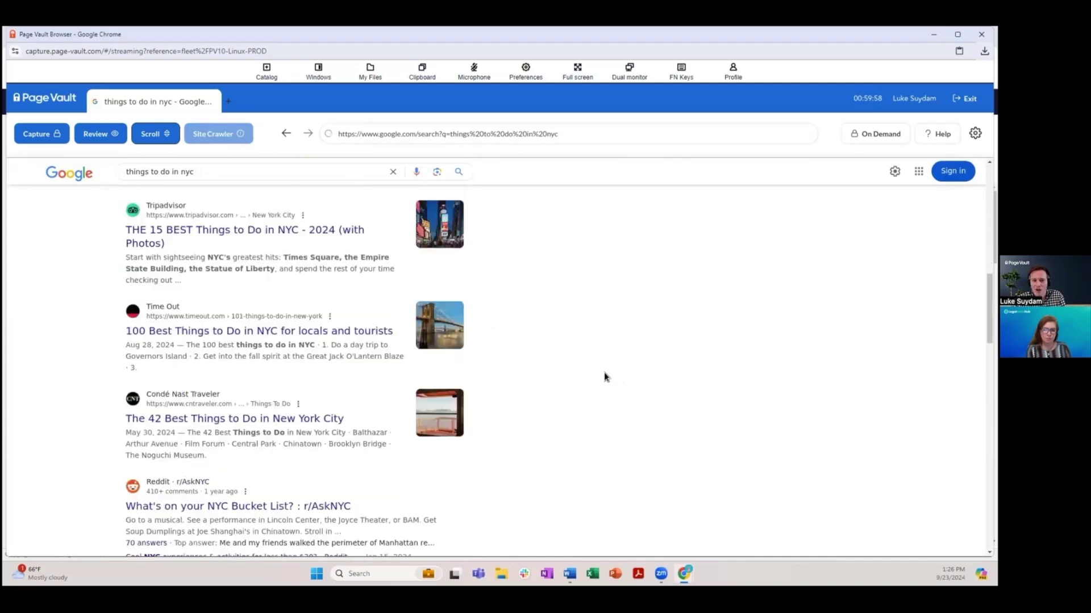
scroll(599, 369, up, 5)
scroll(599, 370, up, 5)
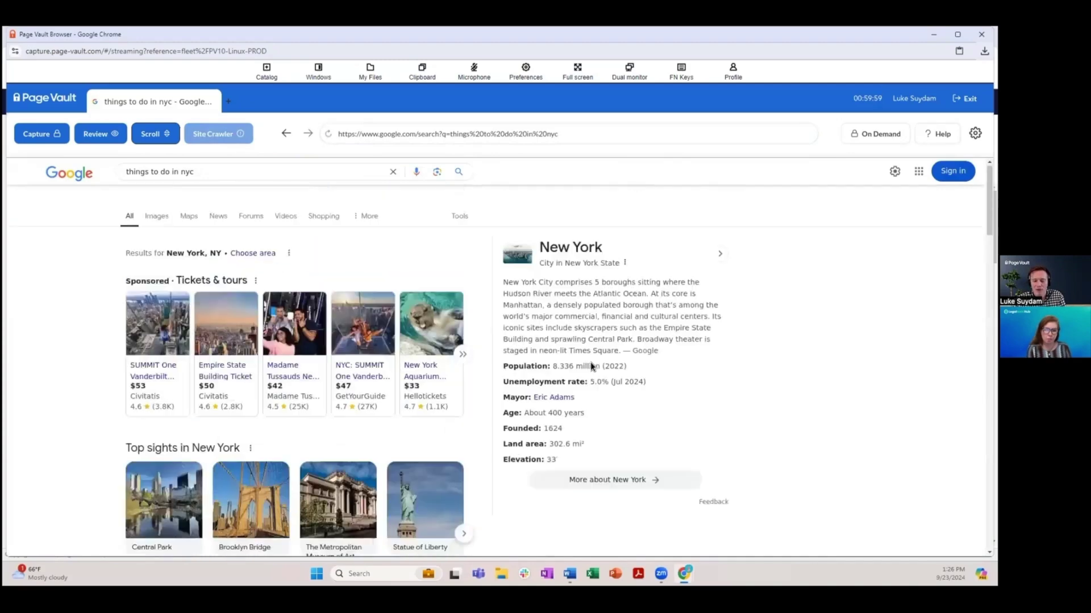
Return to the Coca-Cola brand page visited before the search.
click(285, 133)
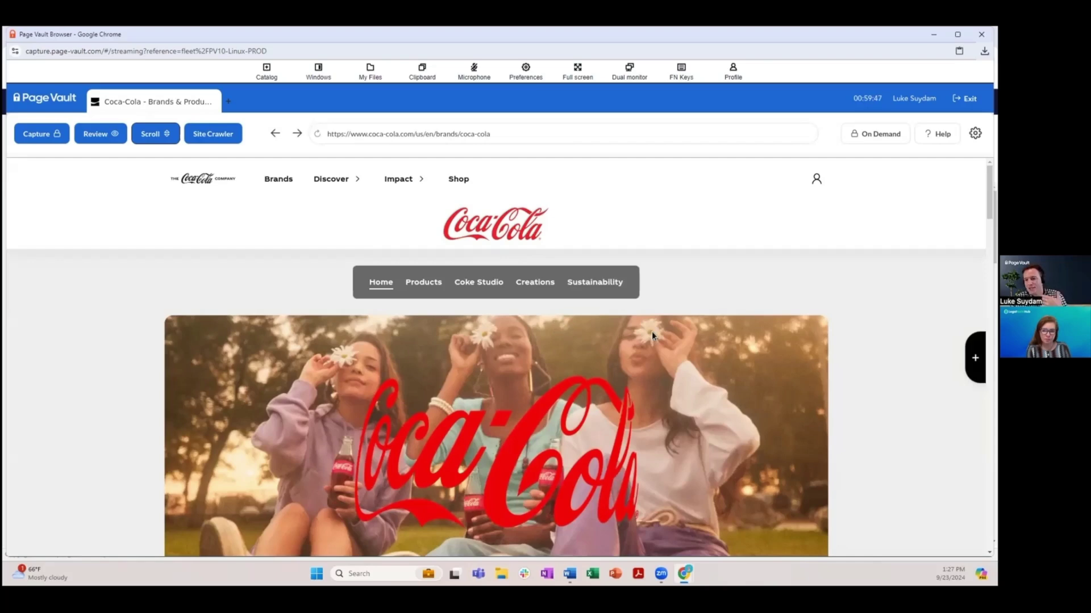
scroll(568, 362, down, 1)
scroll(567, 359, up, 1)
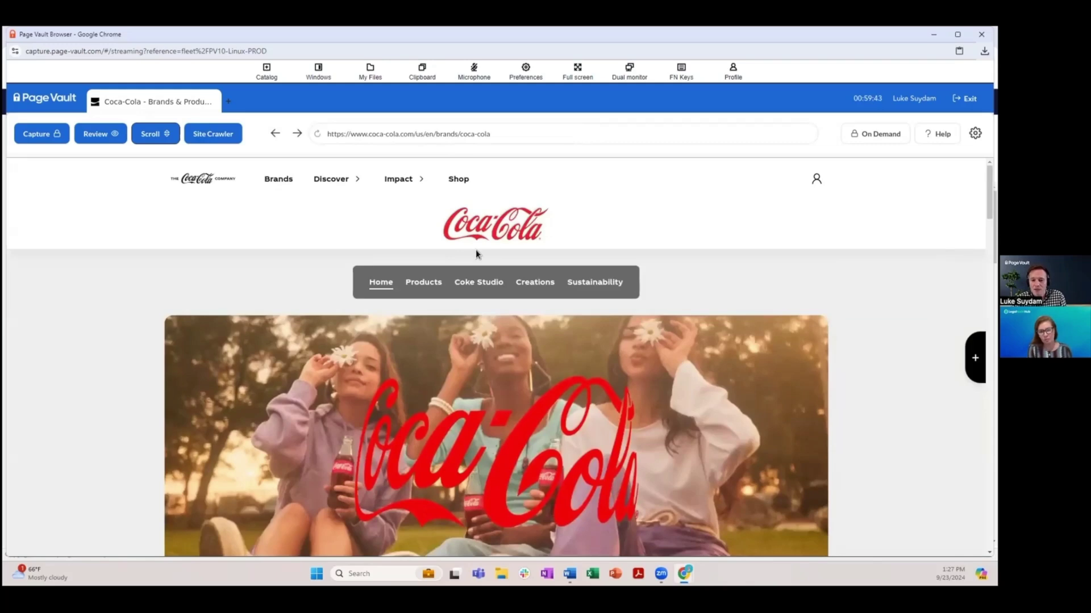
Open the capture options for the Coca-Cola page and choose the "1) Coke" folder as the save location.
click(49, 137)
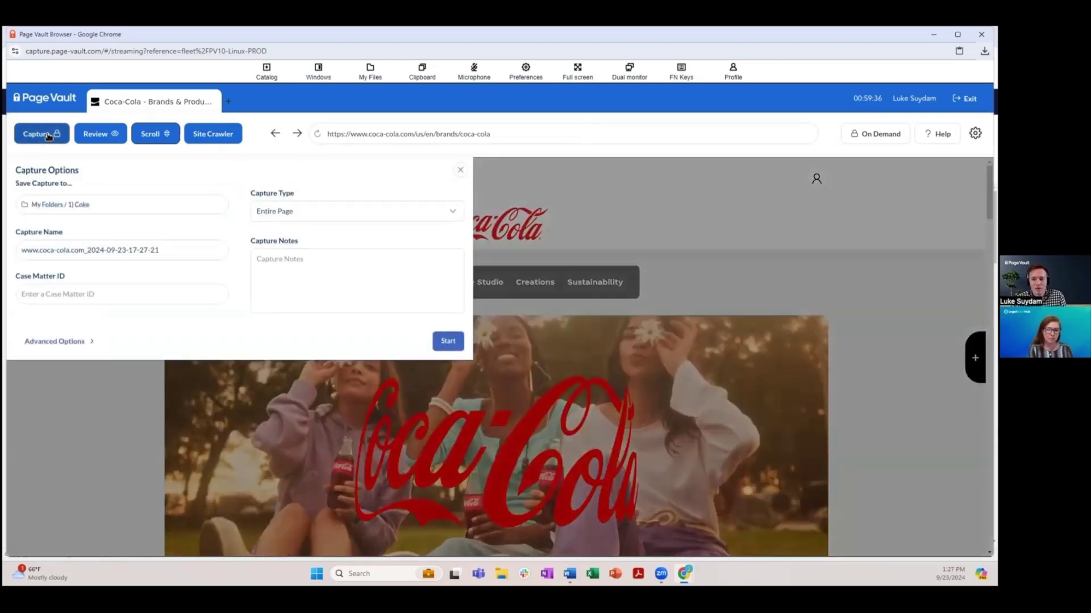
click(74, 202)
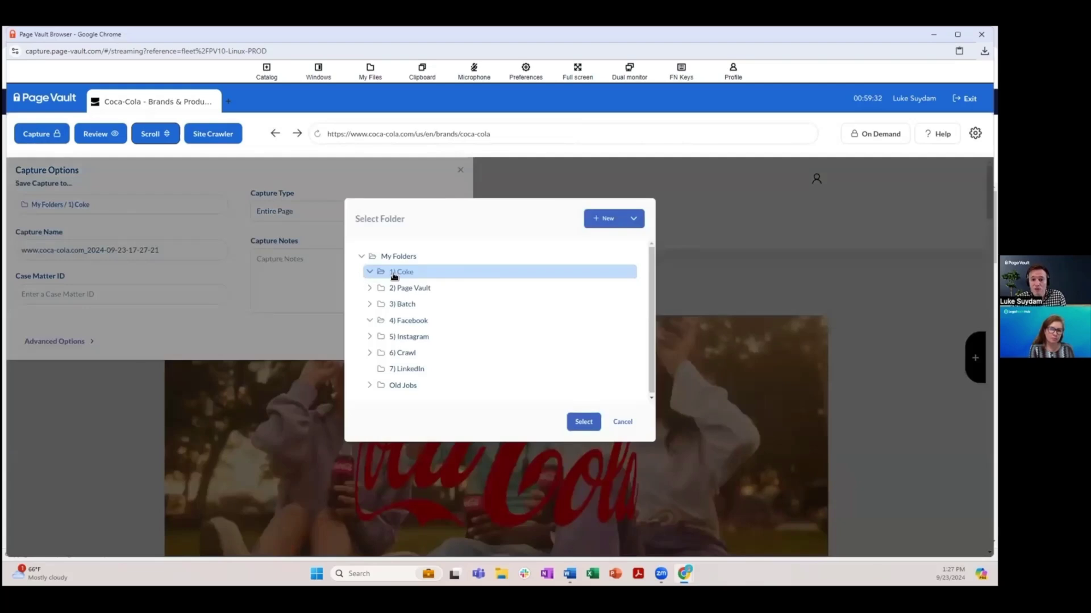
click(585, 424)
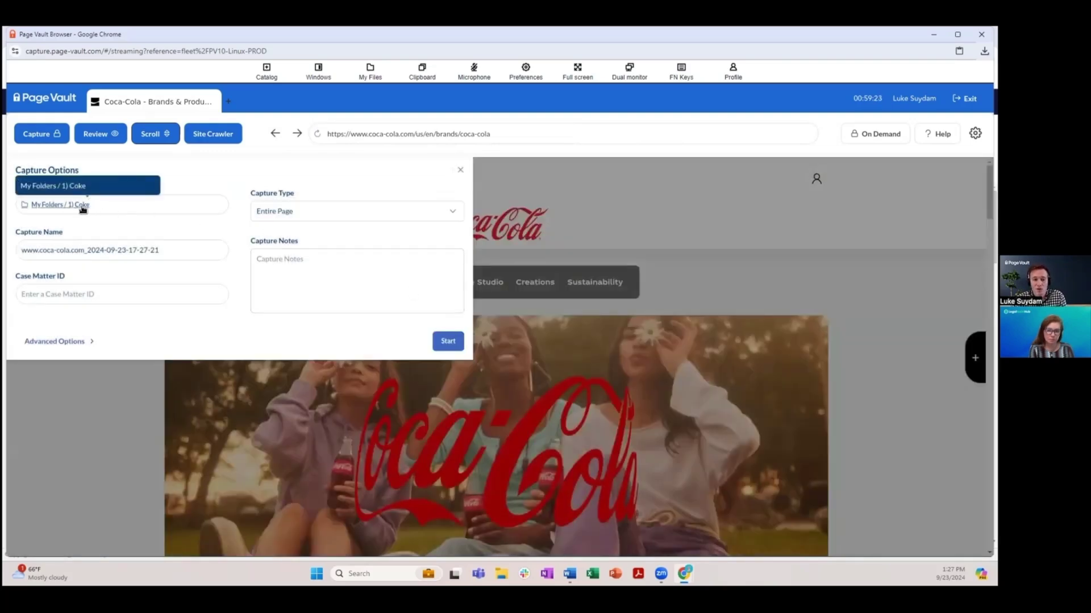
Run an Entire Page capture with the default capture name and no matter ID or notes, and dismiss the completion notice.
click(90, 250)
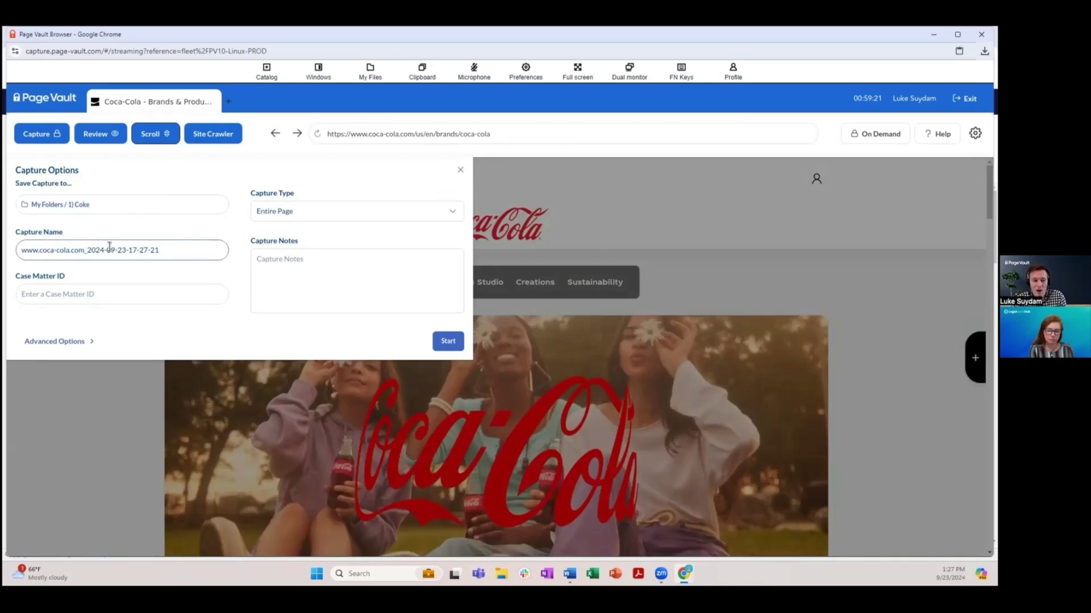
click(73, 295)
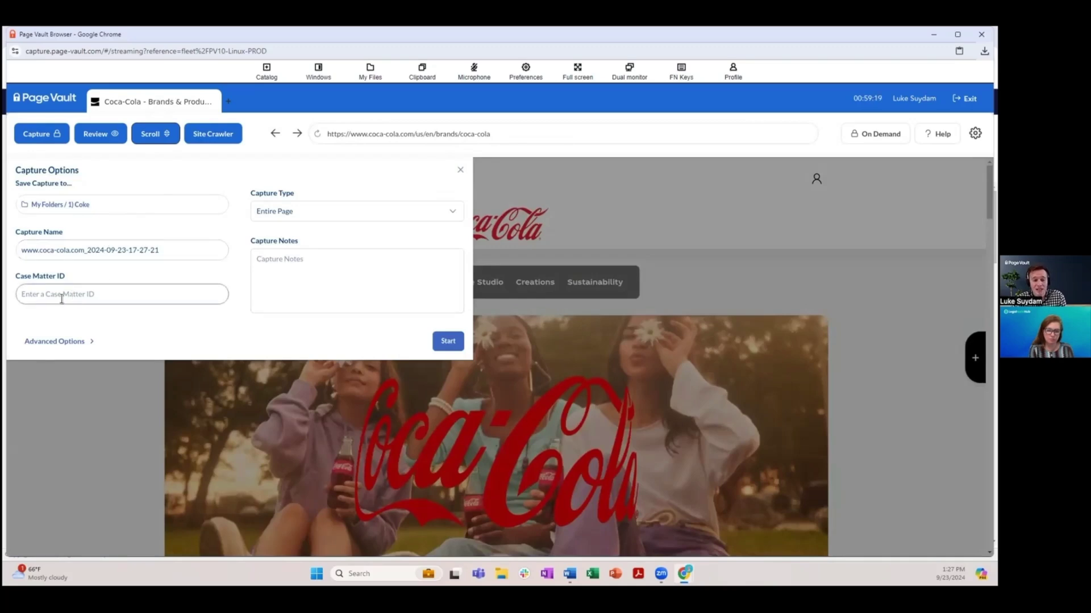
click(313, 281)
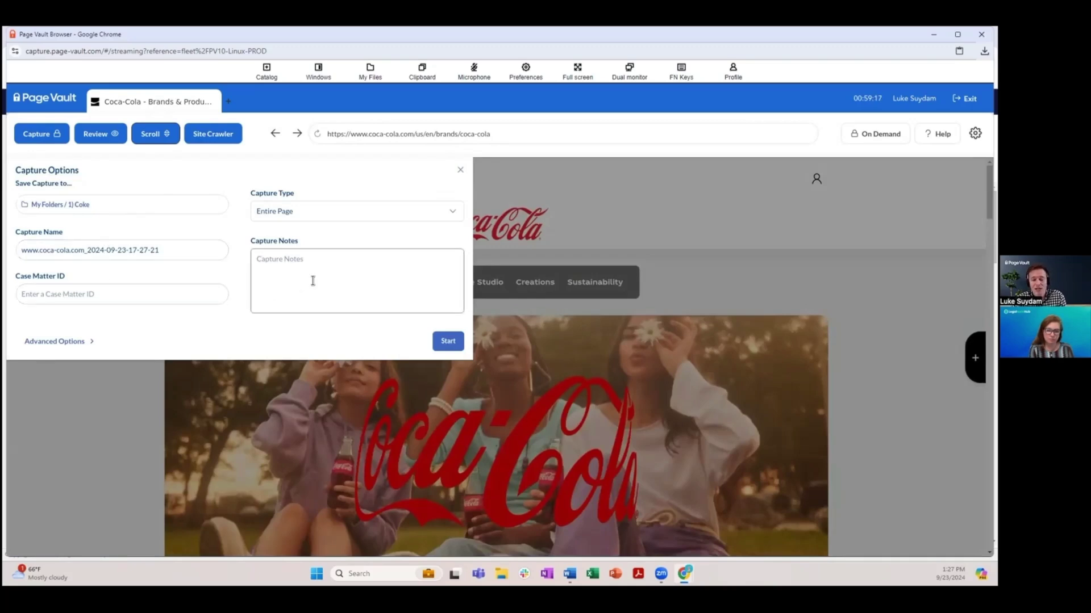
click(448, 341)
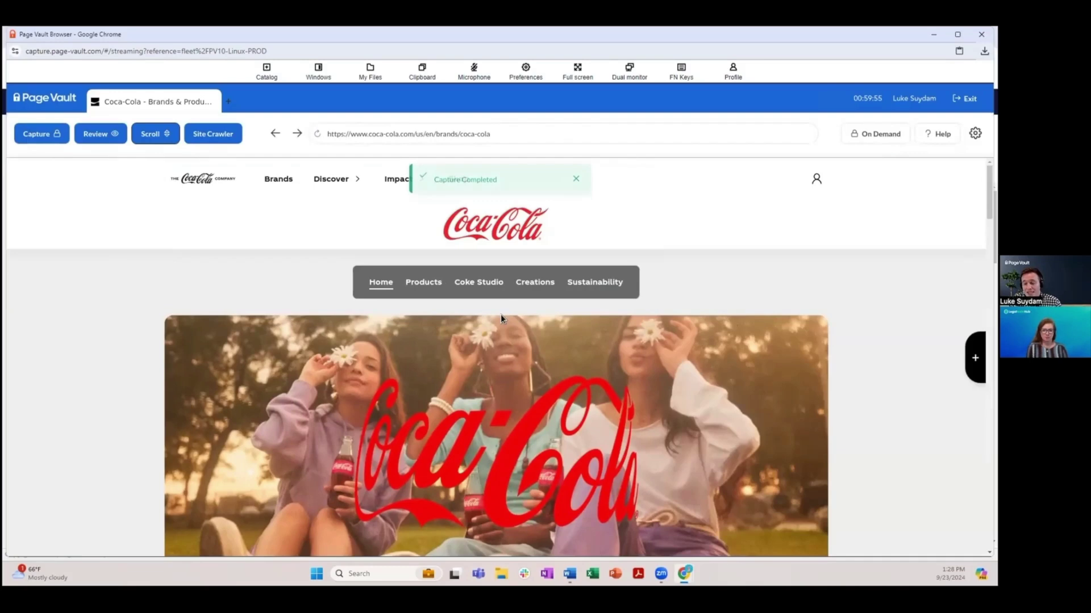
click(574, 178)
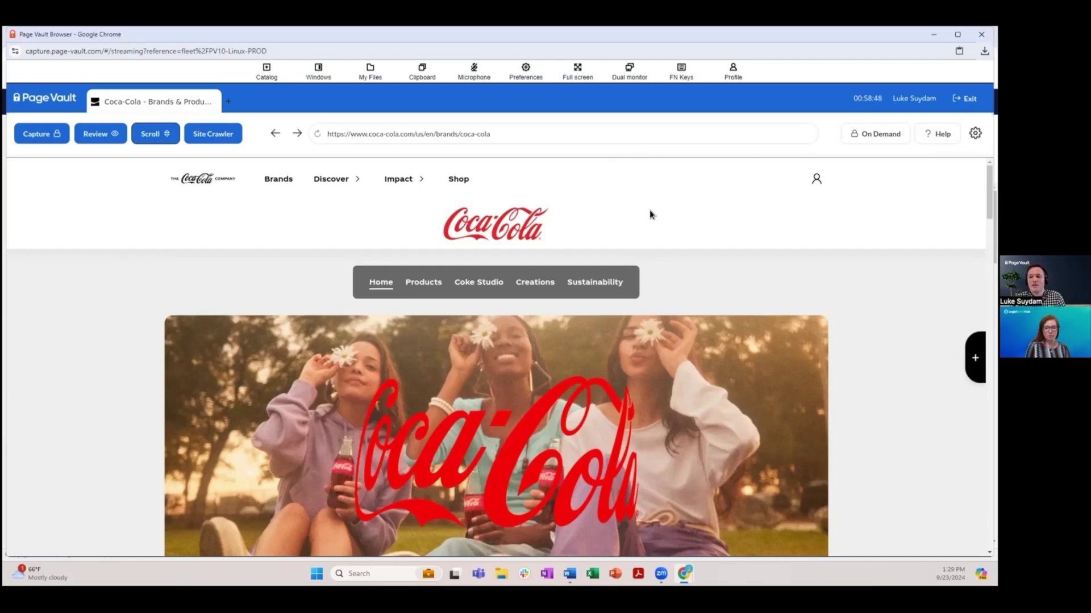
Switch to the Page Vault Portal, look over the captures in the "1) Coke" folder, and download the first one listed.
scroll(683, 208, down, 1)
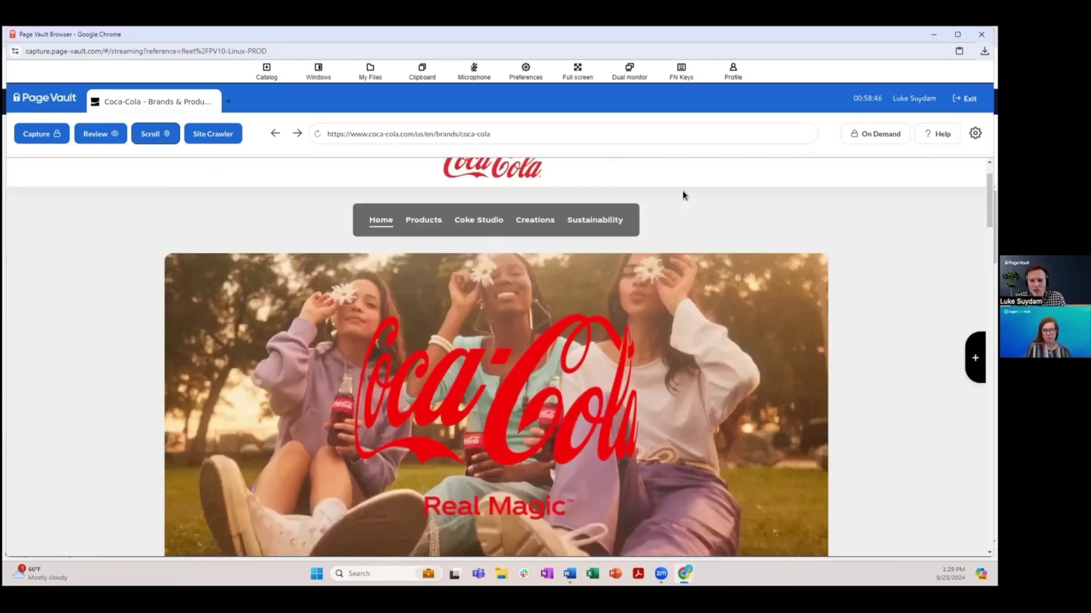
scroll(682, 192, up, 1)
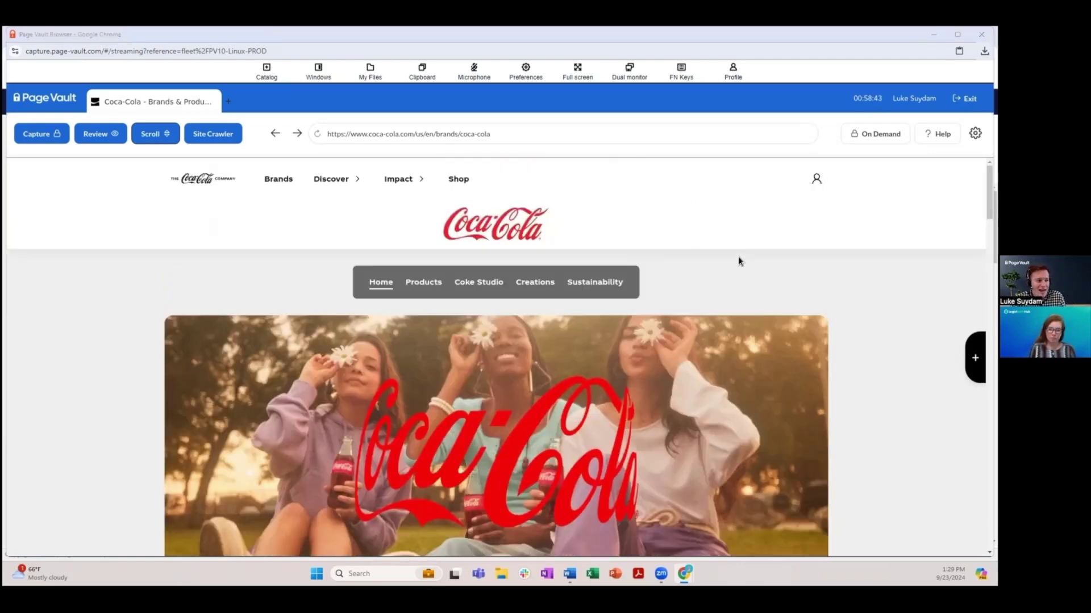
key(alt+Tab)
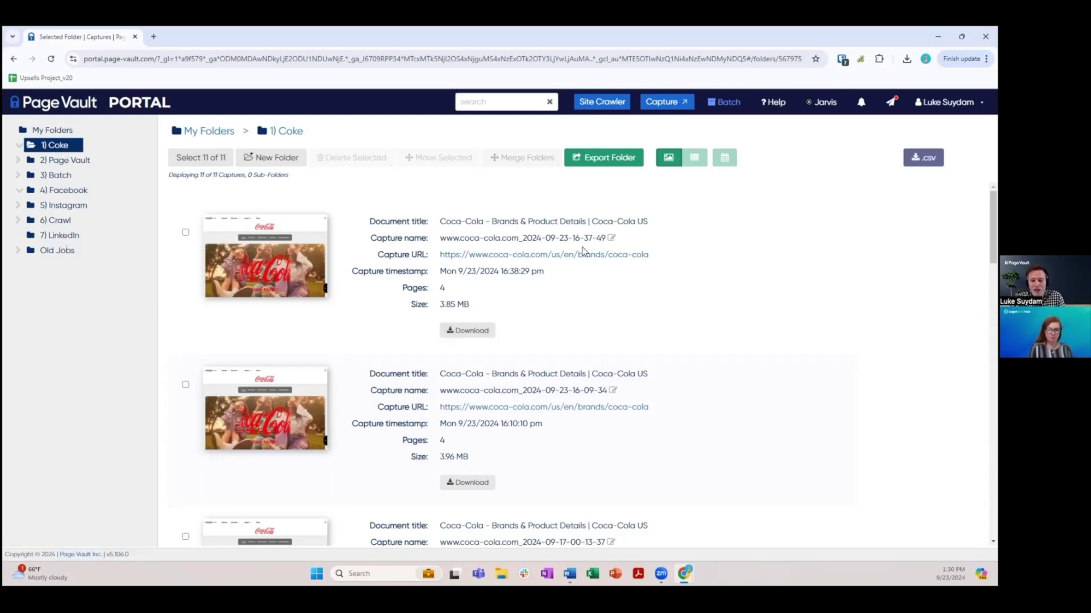
scroll(644, 267, down, 1)
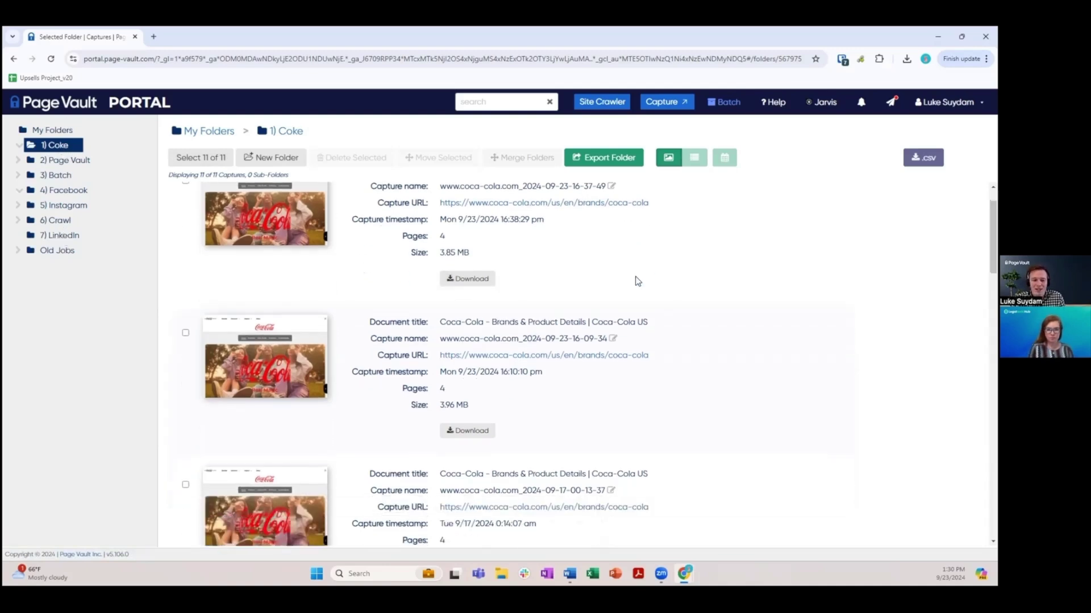
scroll(312, 247, up, 1)
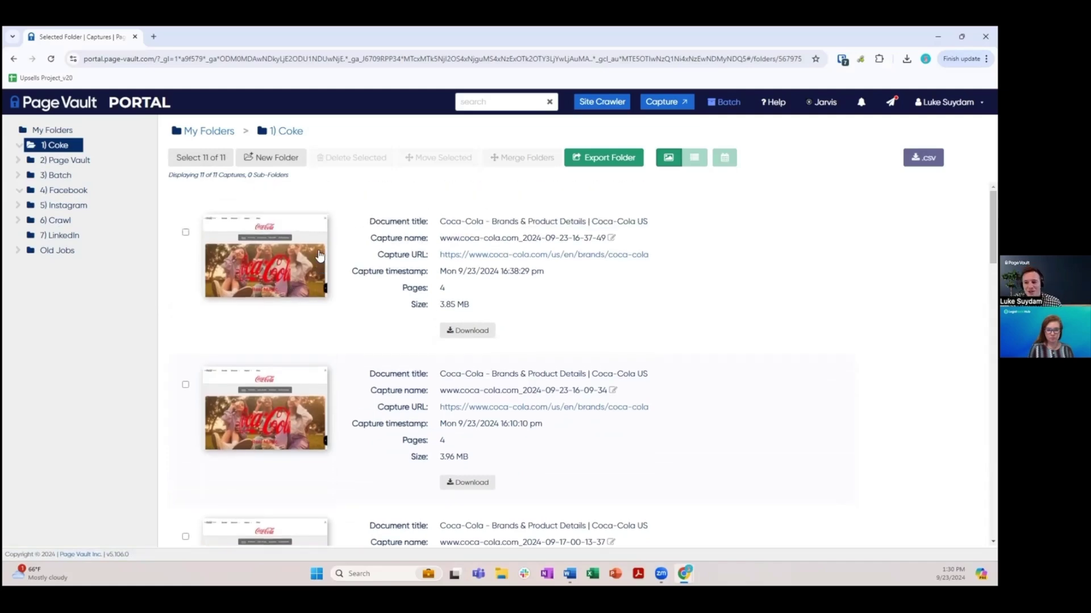
scroll(557, 266, down, 5)
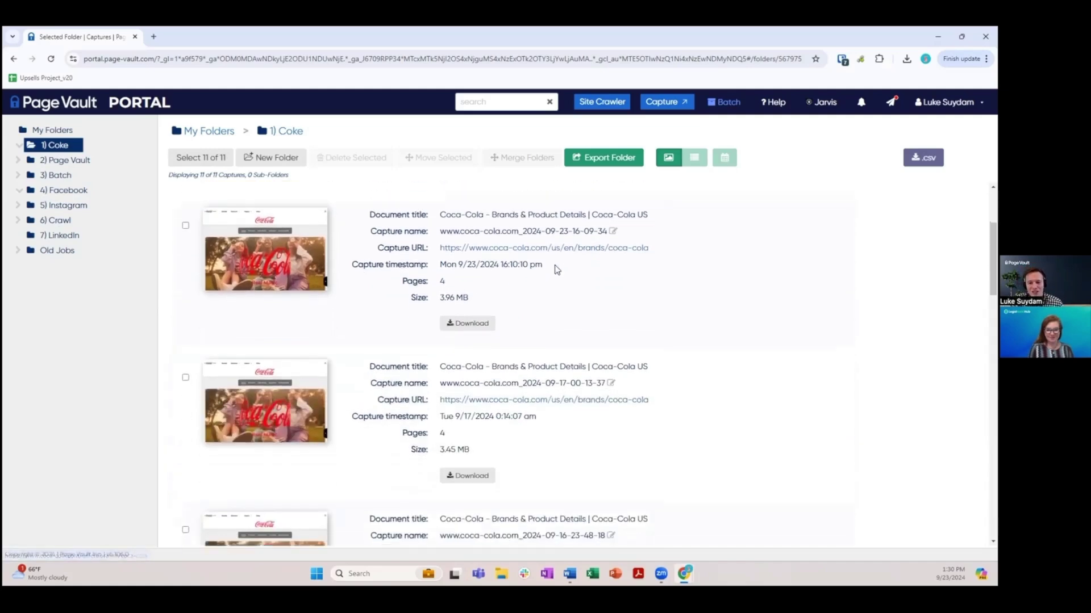
scroll(558, 268, up, 5)
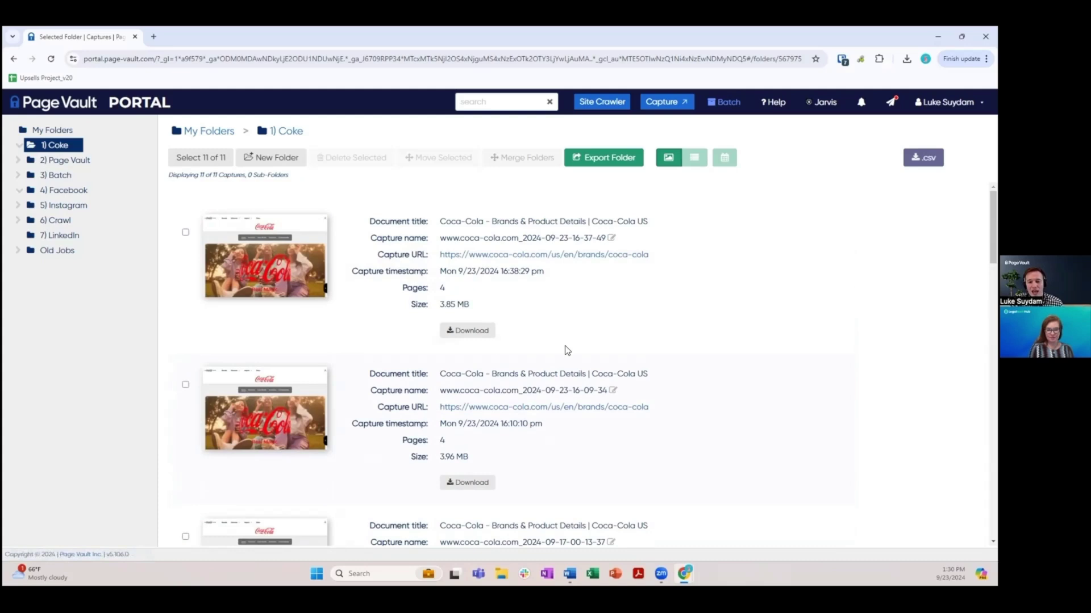
click(486, 335)
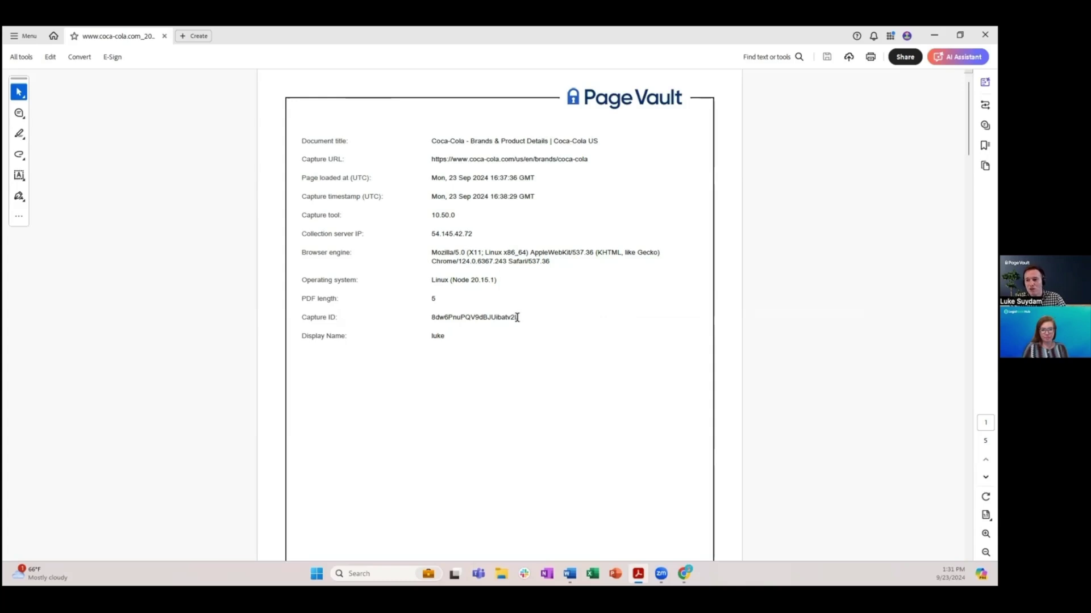
Examine the downloaded Coca-Cola capture PDF in Acrobat, from the metadata cover page through the captured pages and their footers.
scroll(618, 290, down, 3)
scroll(625, 290, down, 7)
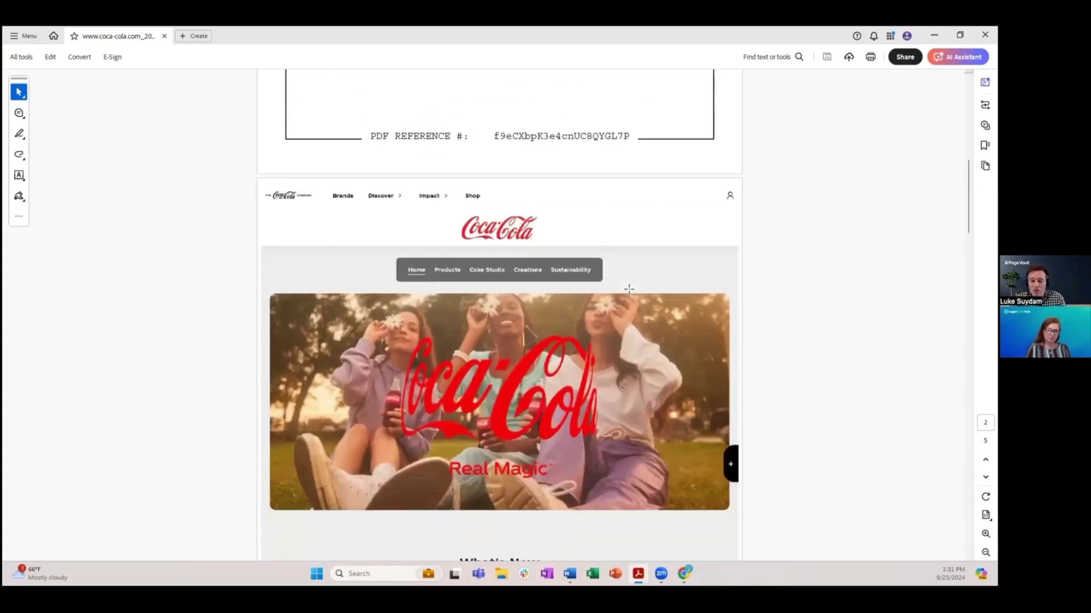
scroll(713, 305, up, 1)
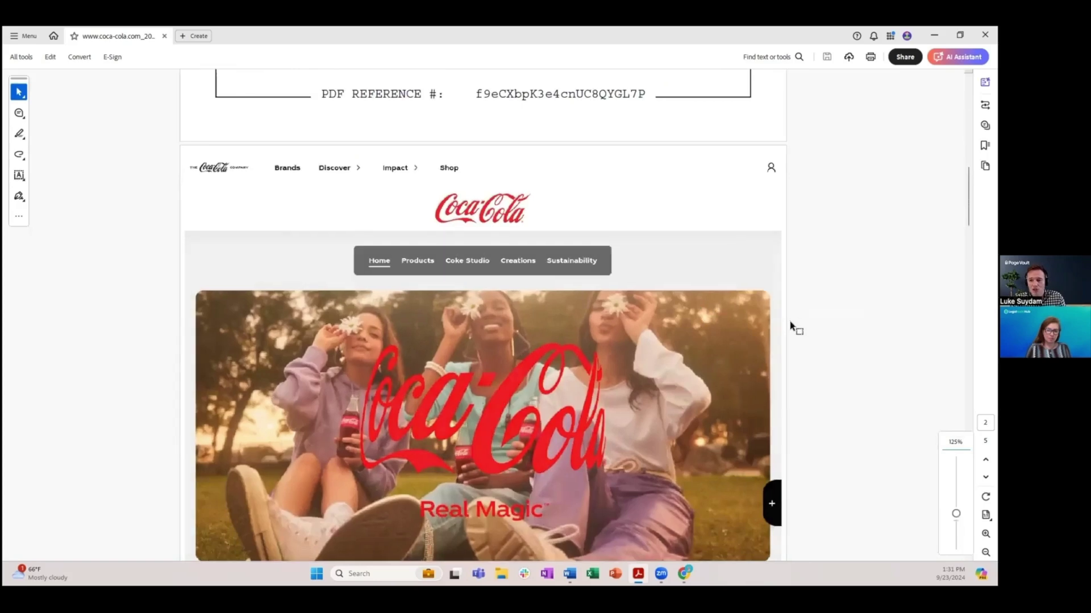
scroll(788, 306, down, 1)
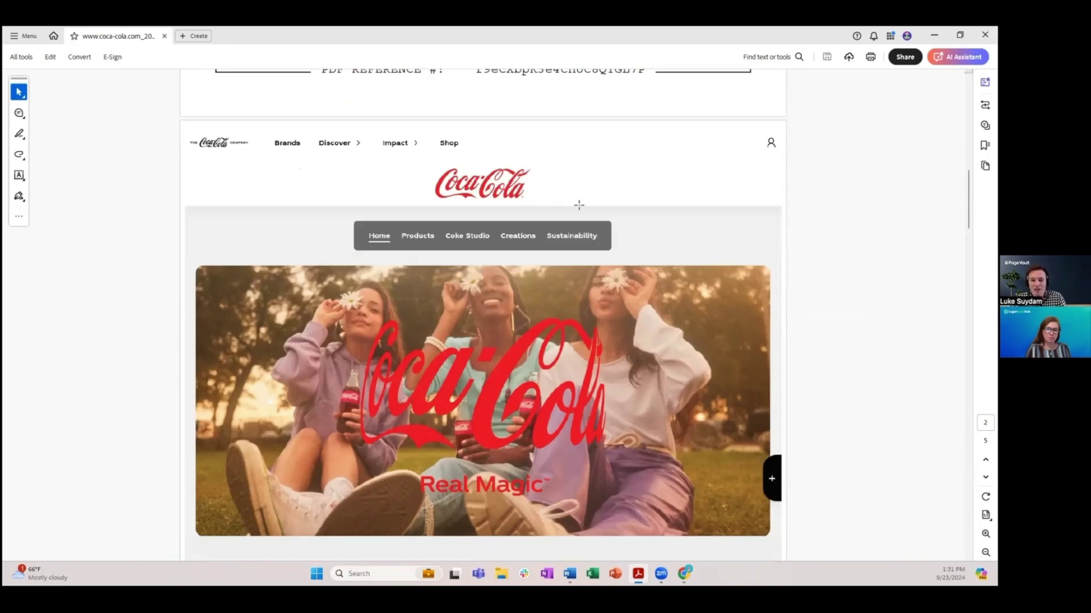
scroll(597, 199, down, 8)
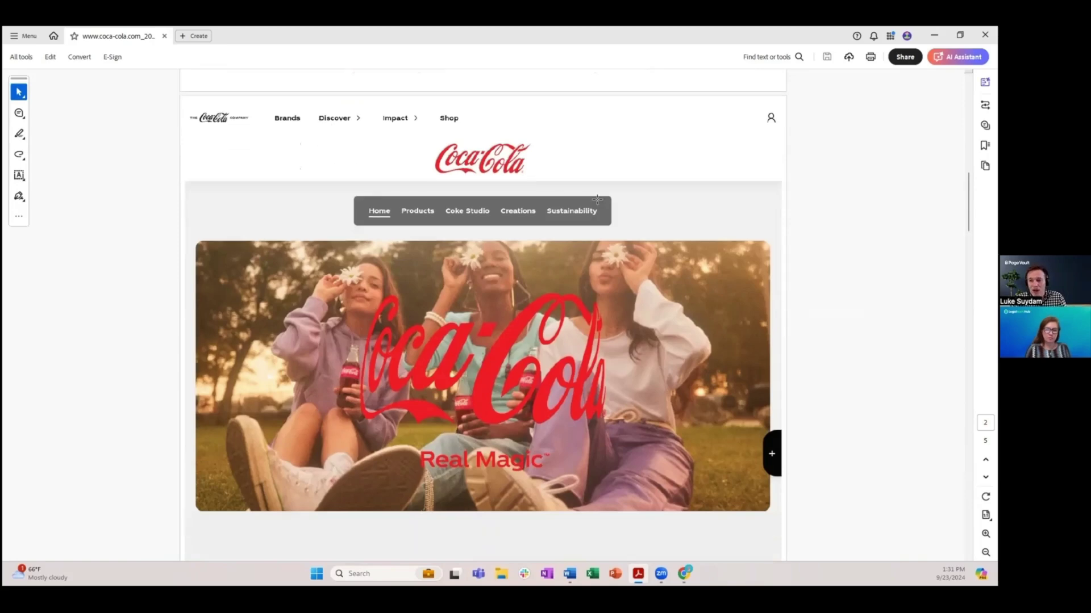
scroll(625, 222, down, 10)
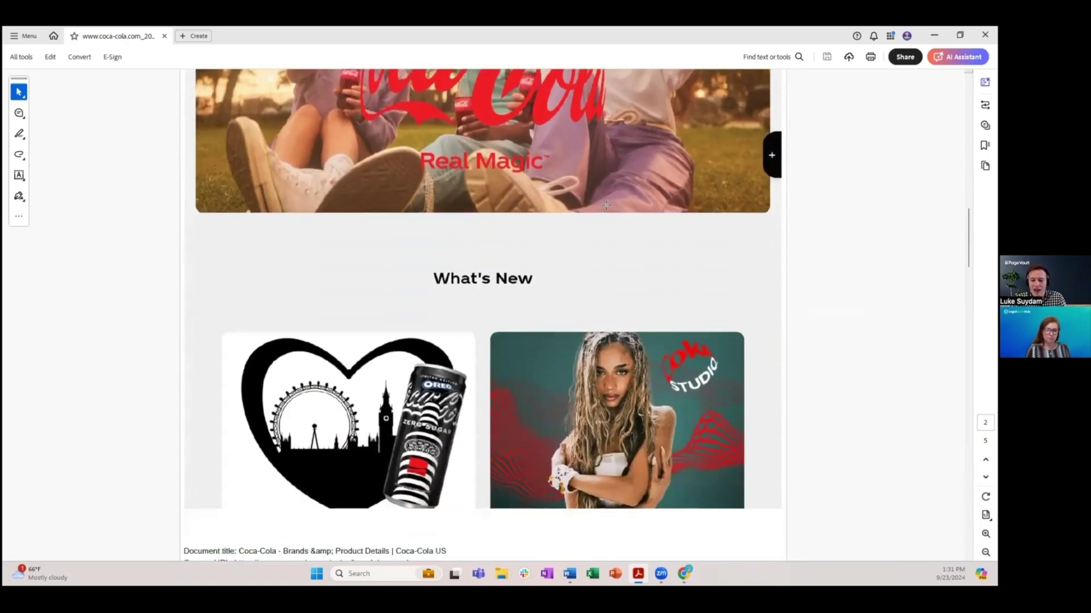
scroll(660, 232, down, 1)
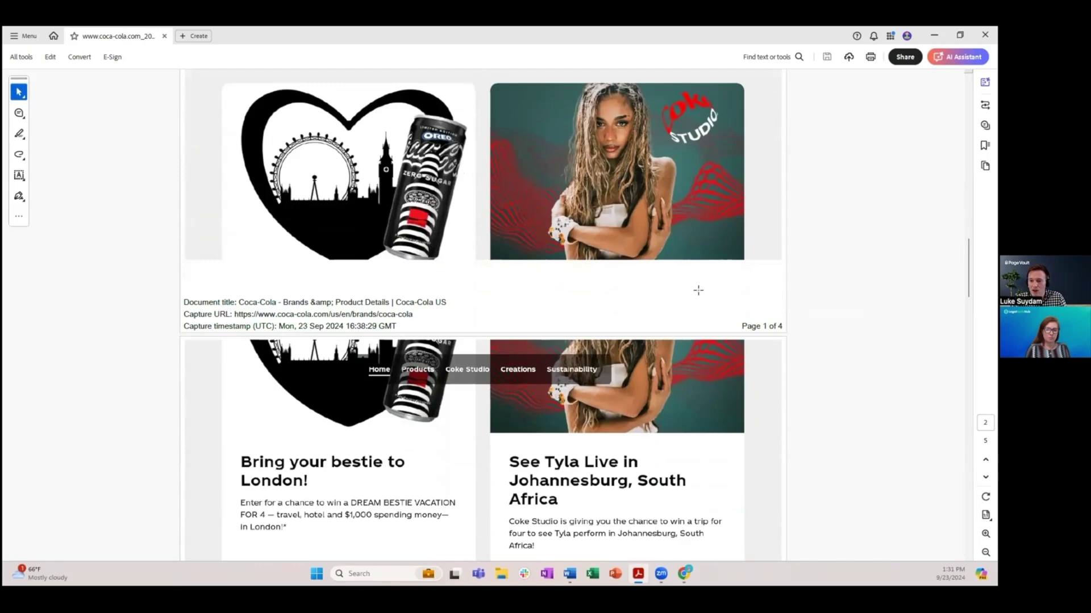
scroll(658, 298, down, 12)
scroll(660, 291, down, 20)
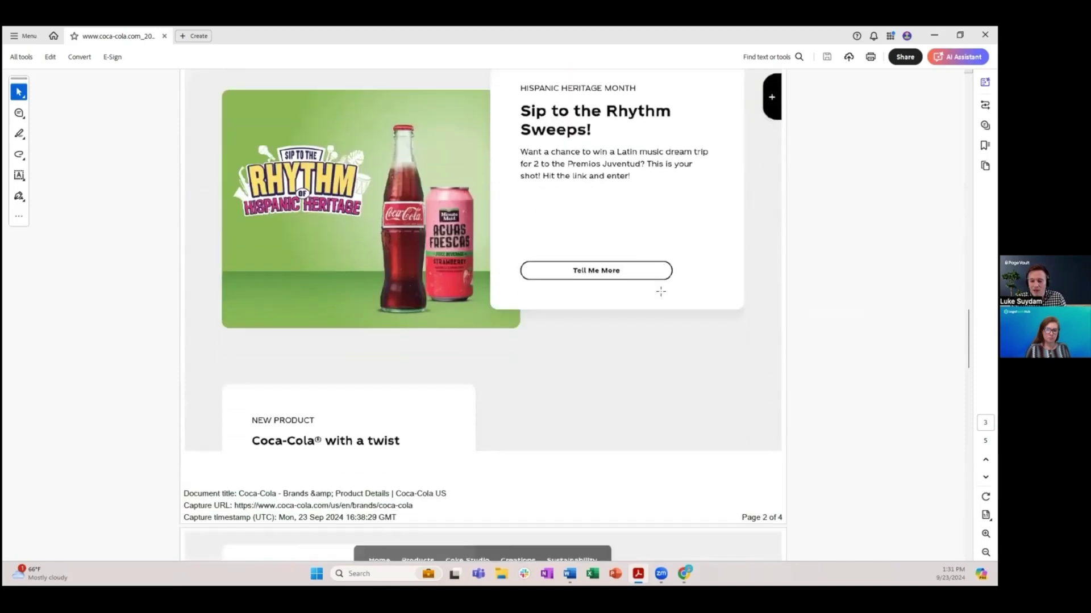
scroll(679, 296, down, 2)
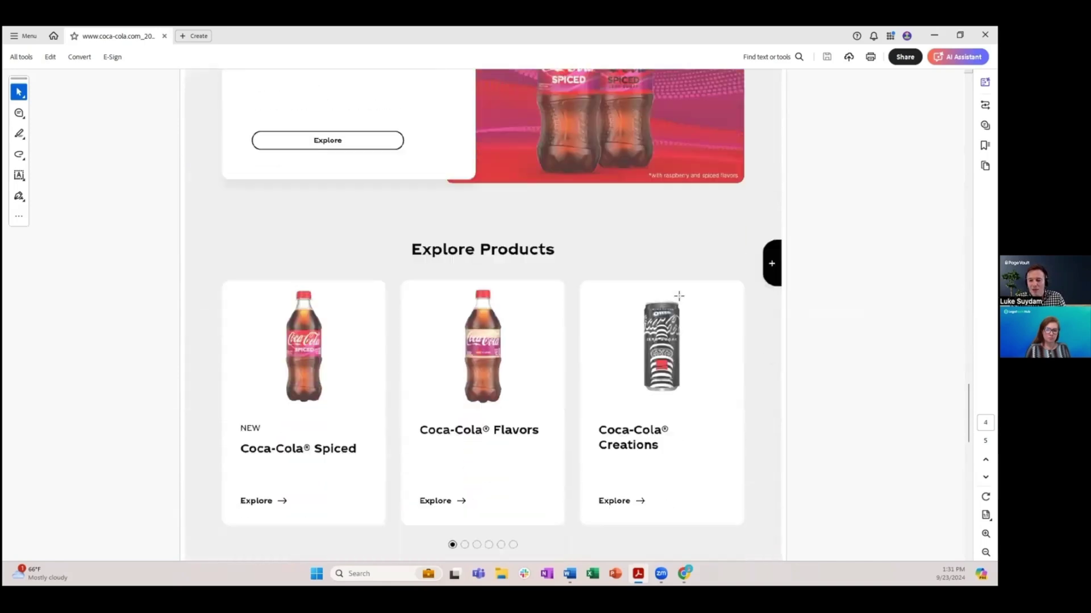
scroll(678, 295, down, 4)
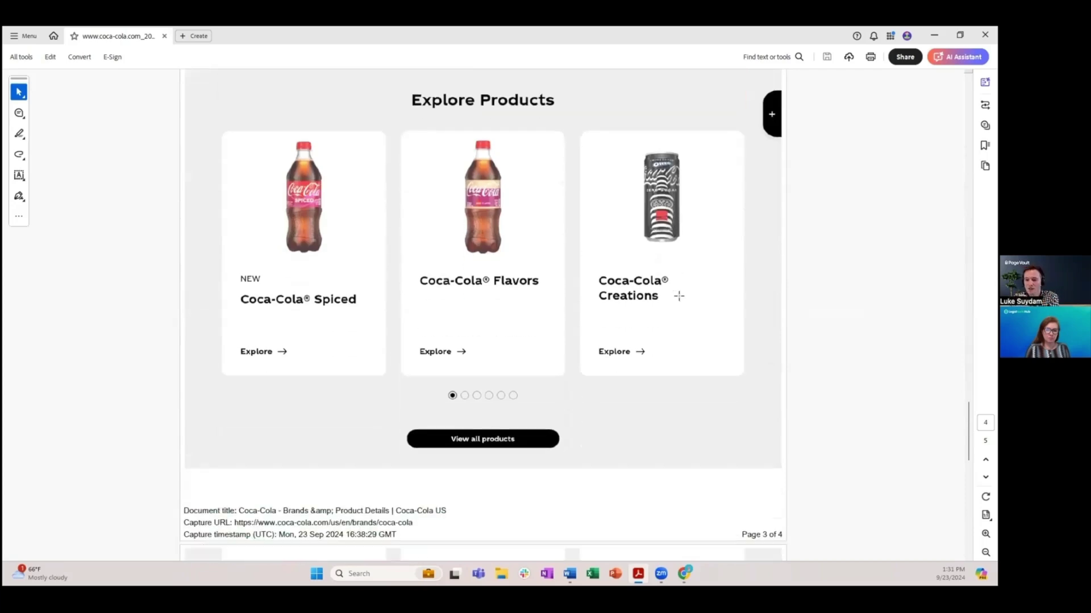
scroll(676, 289, down, 9)
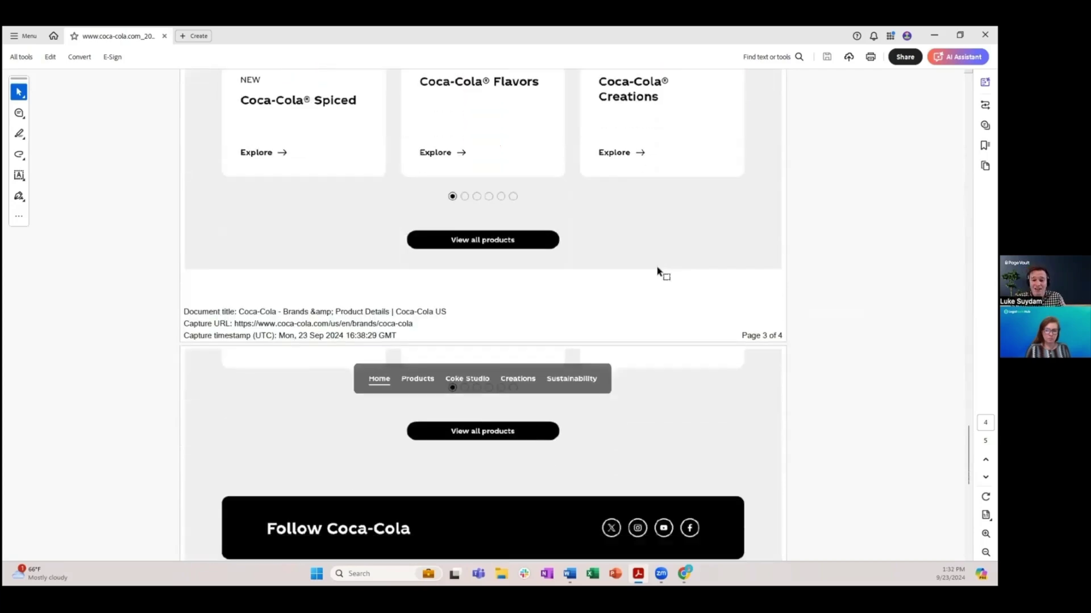
scroll(665, 271, down, 12)
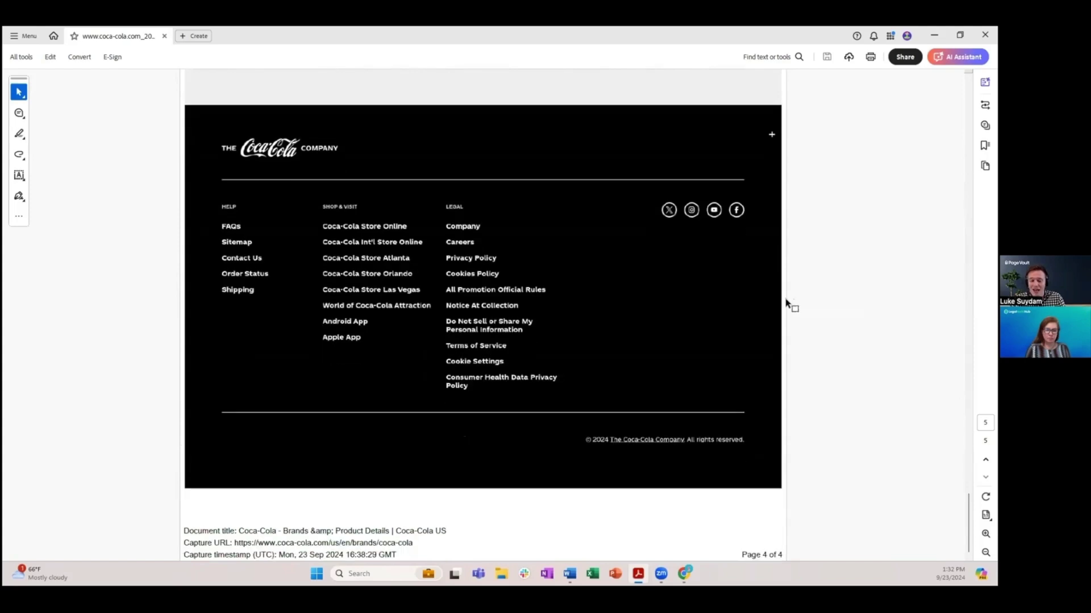
scroll(445, 294, up, 17)
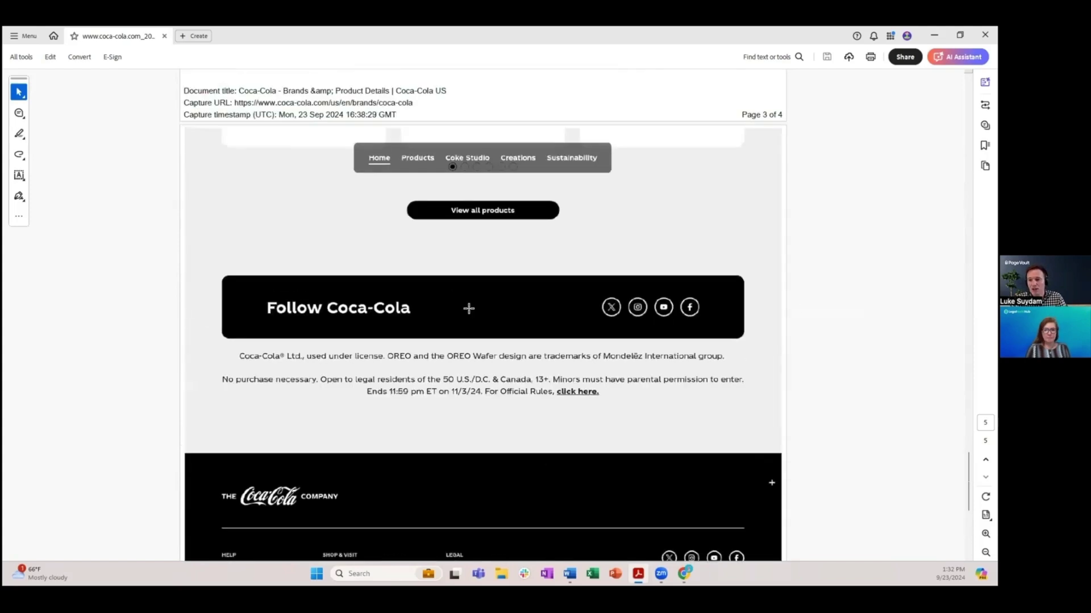
Go back through the Coca-Cola capture PDF from its last page to the cover page, examining the break between the first captured pages.
scroll(456, 288, up, 20)
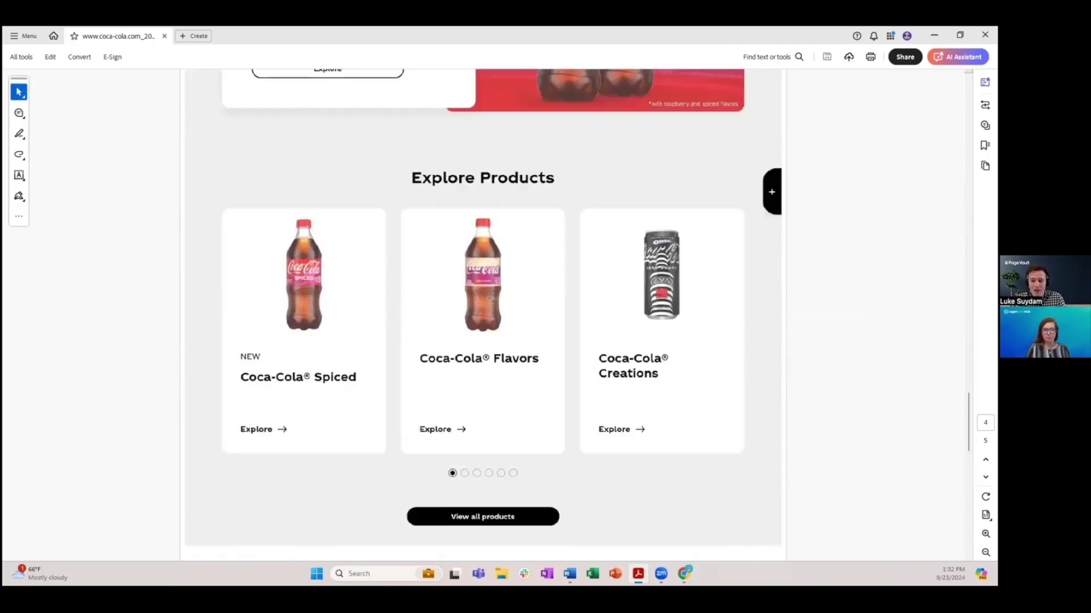
scroll(556, 321, up, 20)
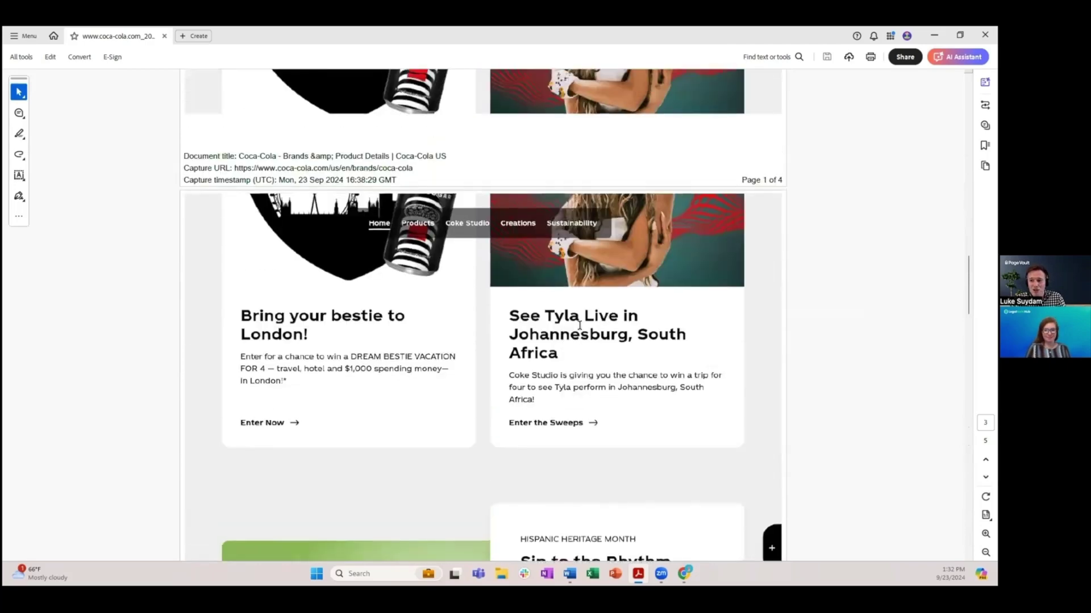
scroll(580, 324, up, 2)
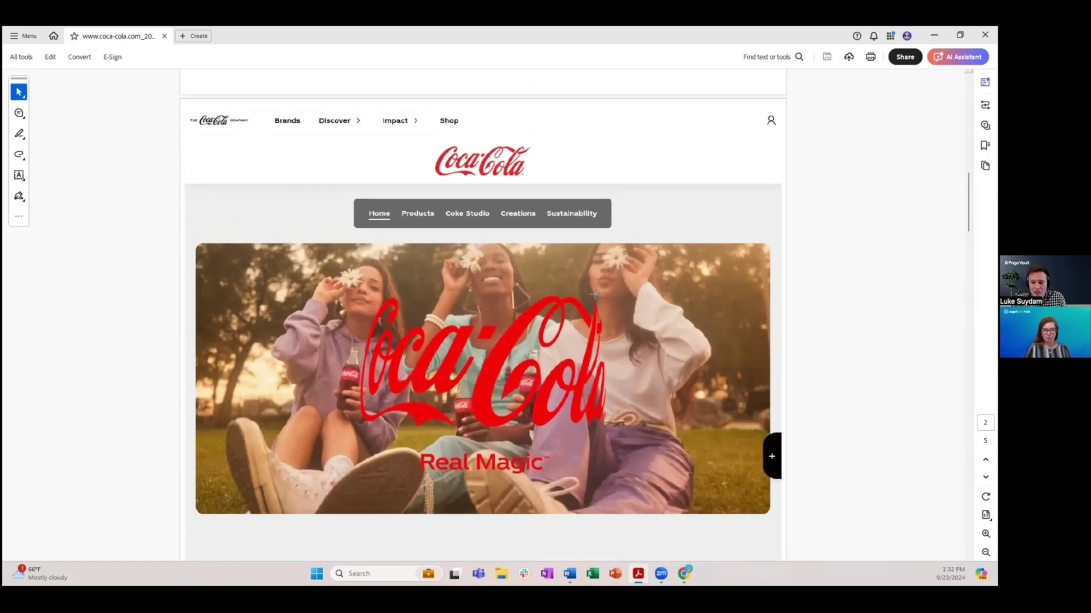
scroll(766, 335, down, 5)
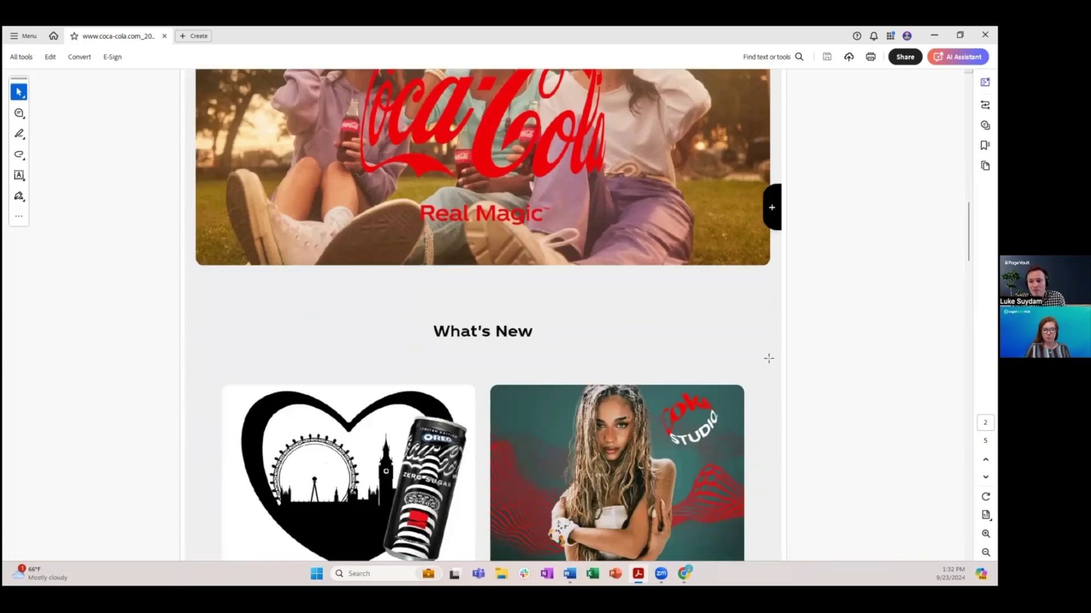
scroll(747, 357, down, 3)
scroll(738, 368, down, 2)
scroll(733, 371, up, 5)
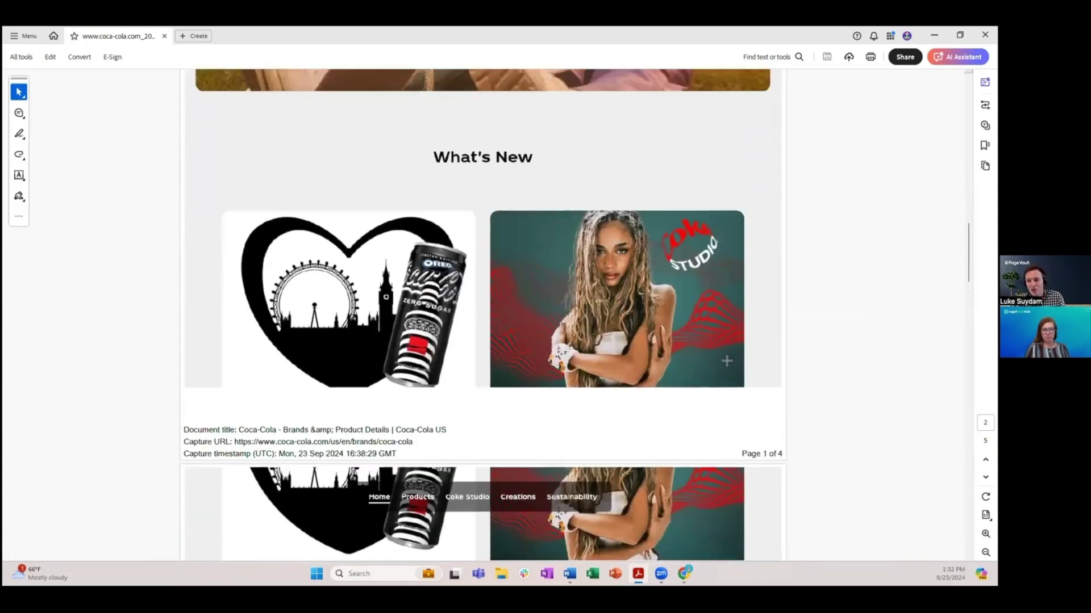
scroll(737, 372, up, 5)
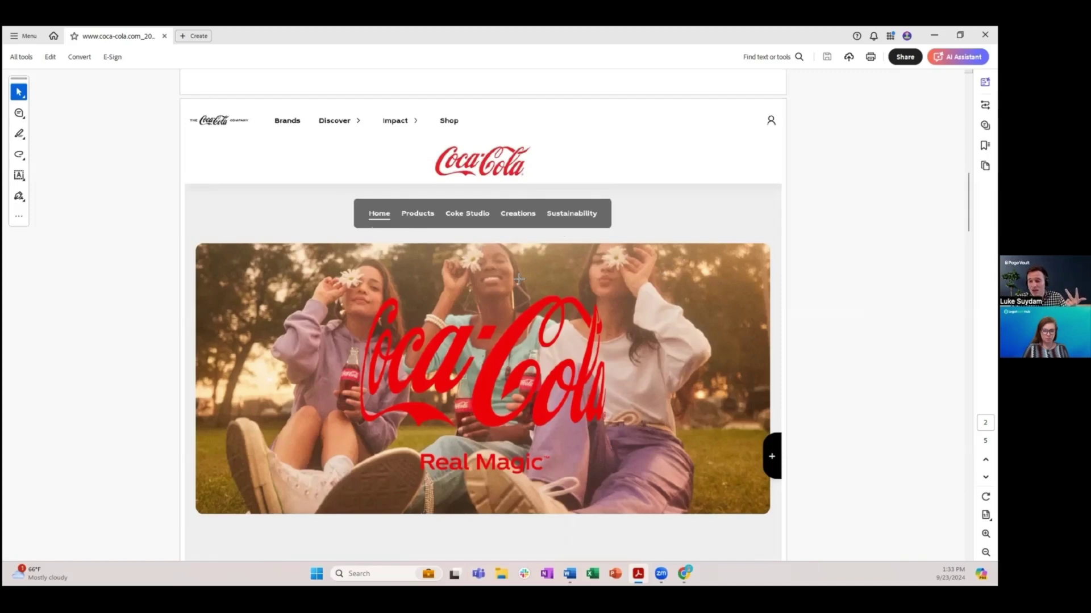
scroll(564, 306, up, 2)
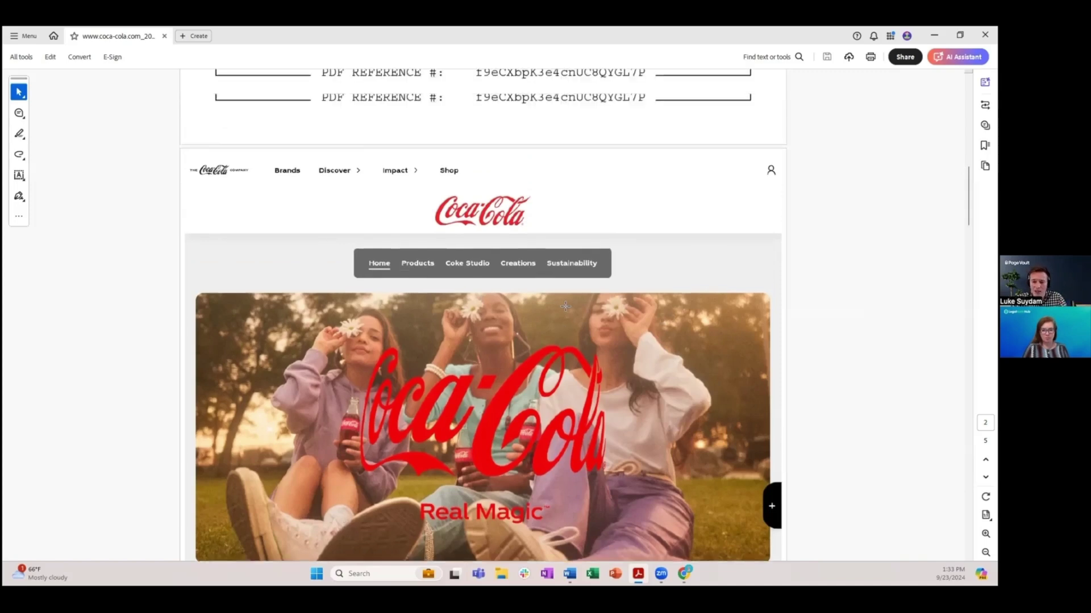
scroll(564, 305, up, 10)
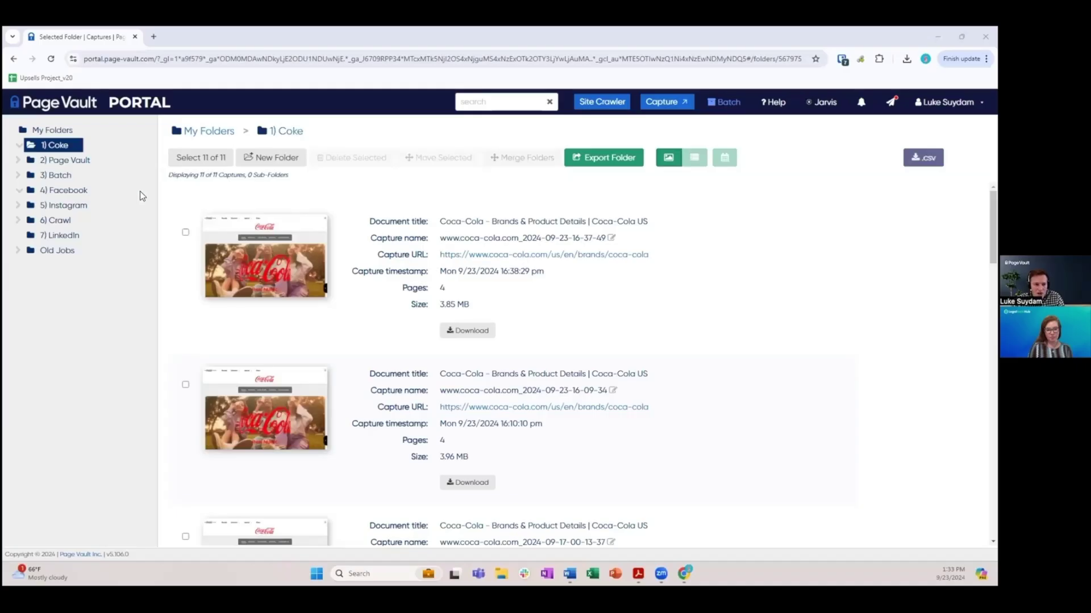
Switch to the Page Vault Portal, open the second paigevaulter subfolder in "5) Instagram", and look over its individual post and profile captures.
click(63, 207)
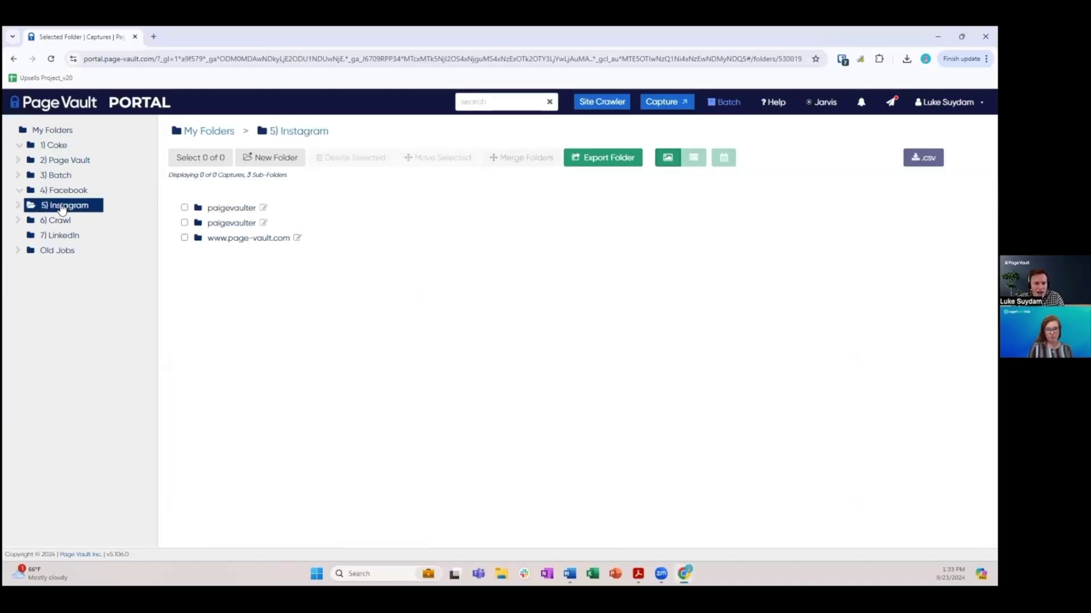
click(221, 214)
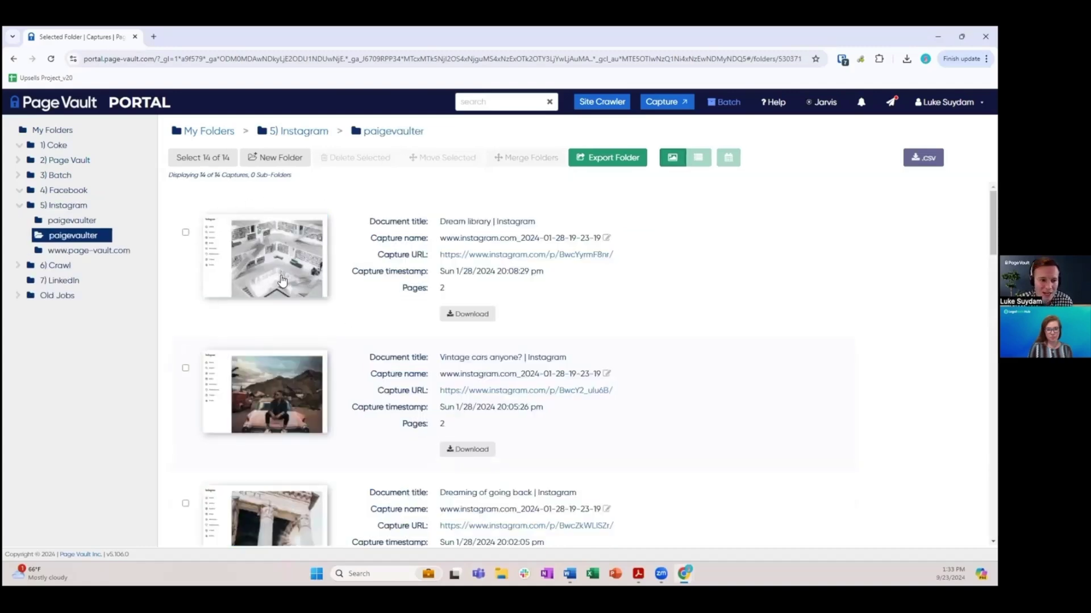
scroll(281, 250, down, 4)
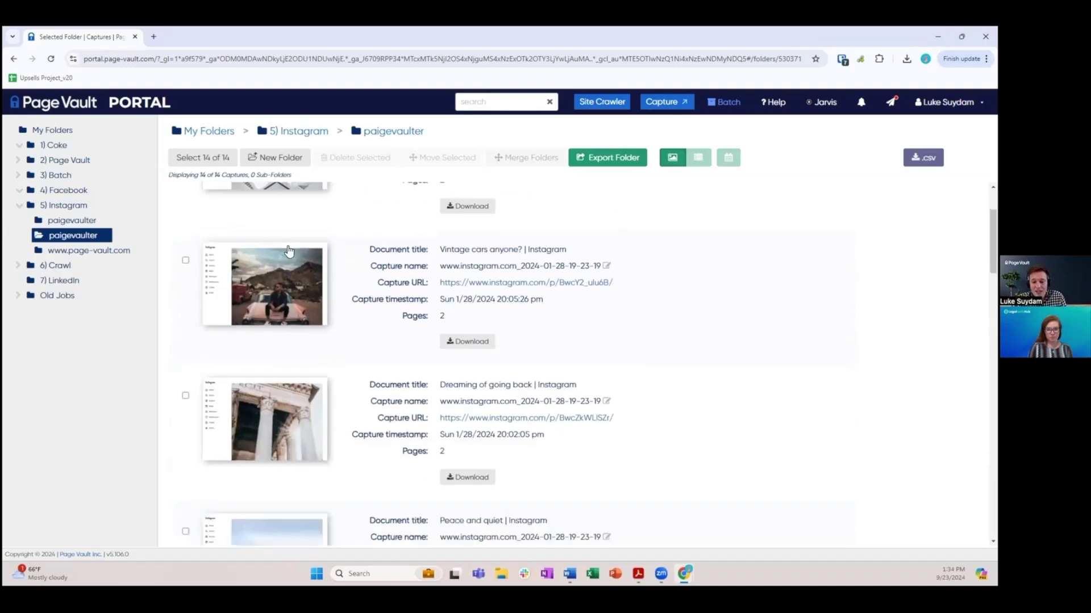
scroll(294, 252, down, 2)
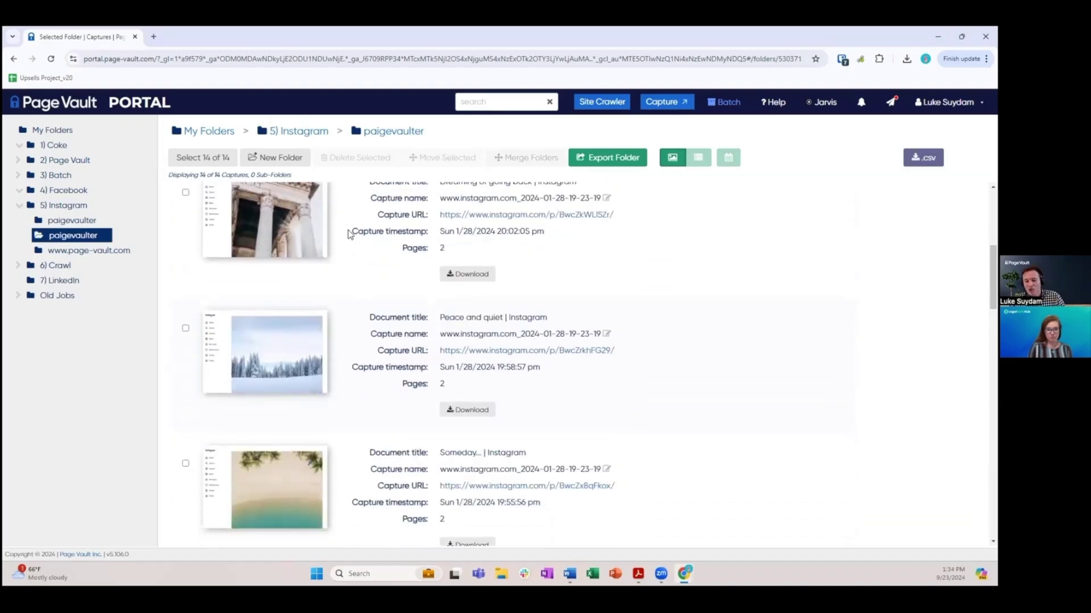
scroll(458, 277, down, 12)
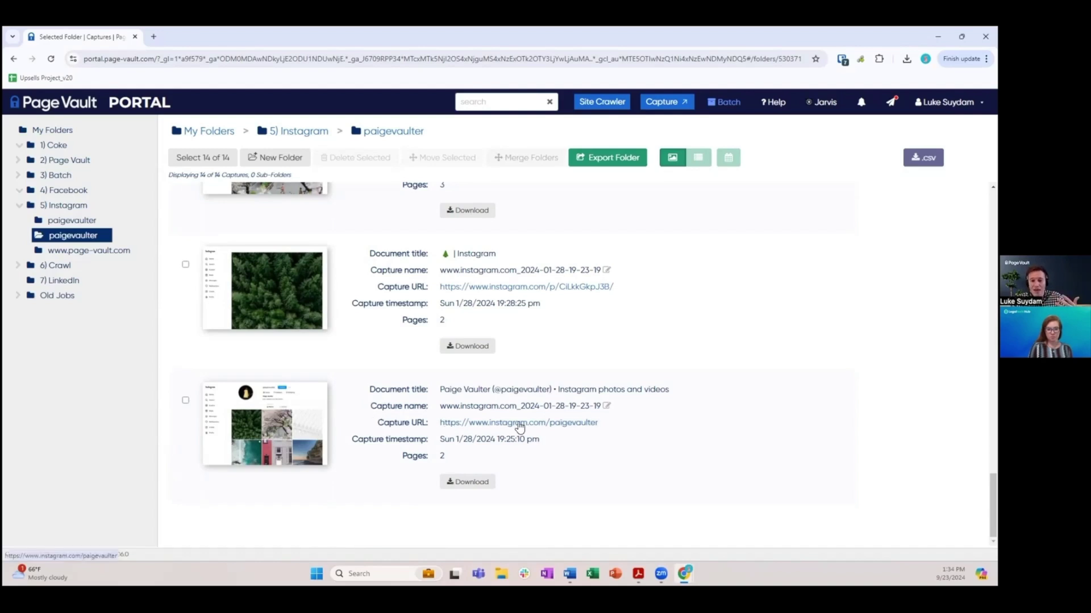
scroll(518, 426, up, 3)
scroll(512, 416, up, 1)
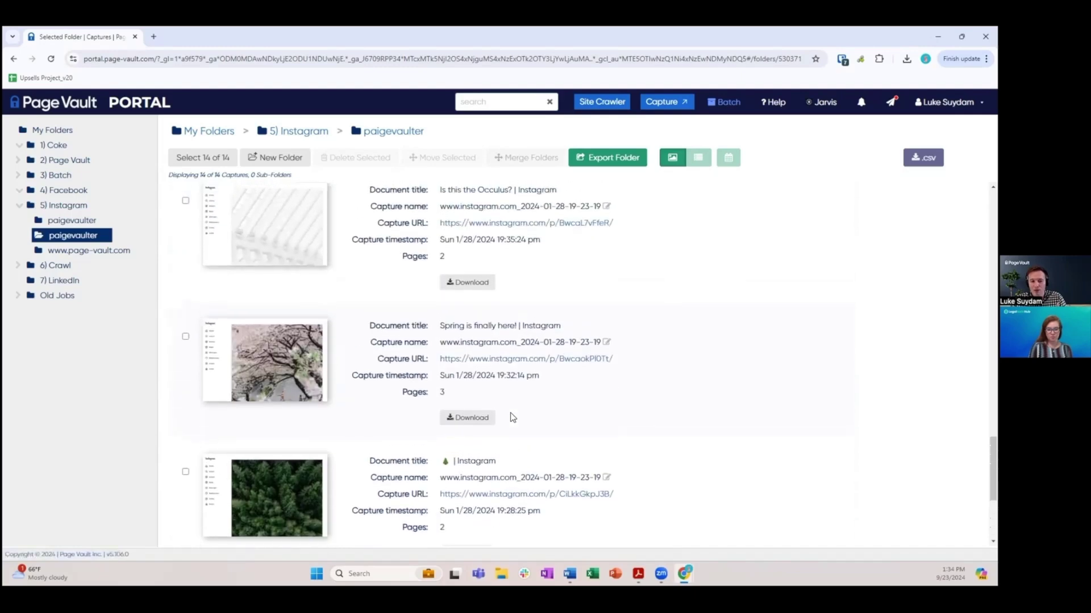
scroll(517, 420, down, 4)
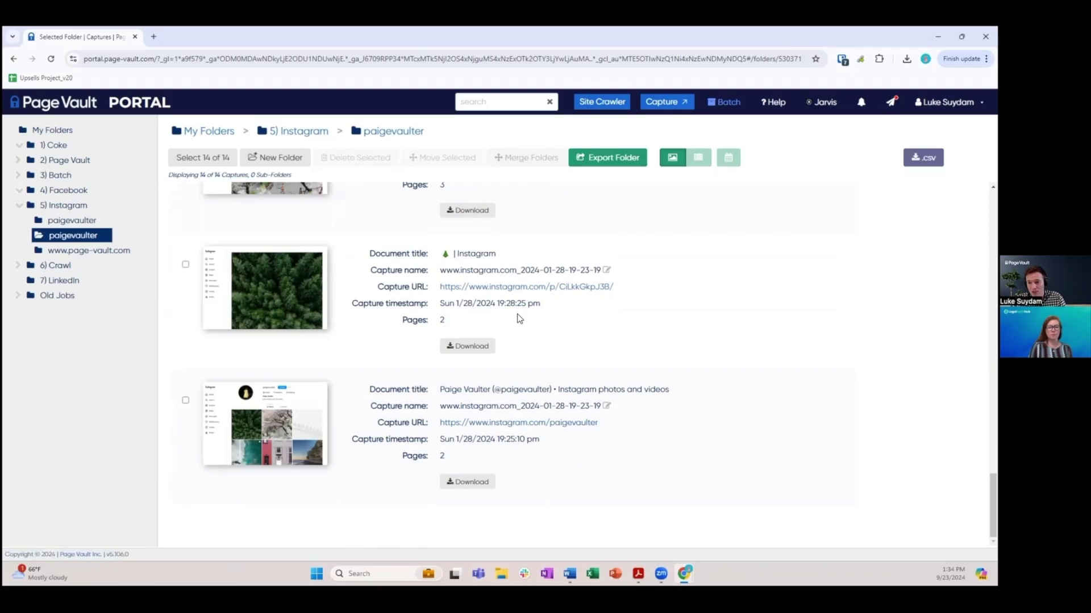
scroll(306, 311, up, 4)
scroll(329, 330, up, 14)
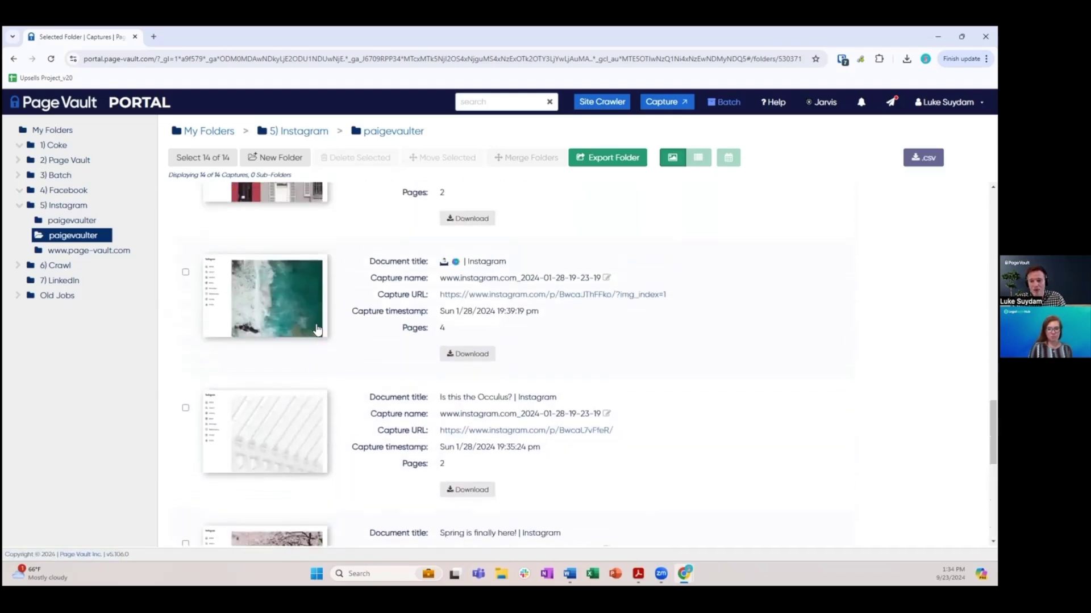
scroll(346, 332, up, 8)
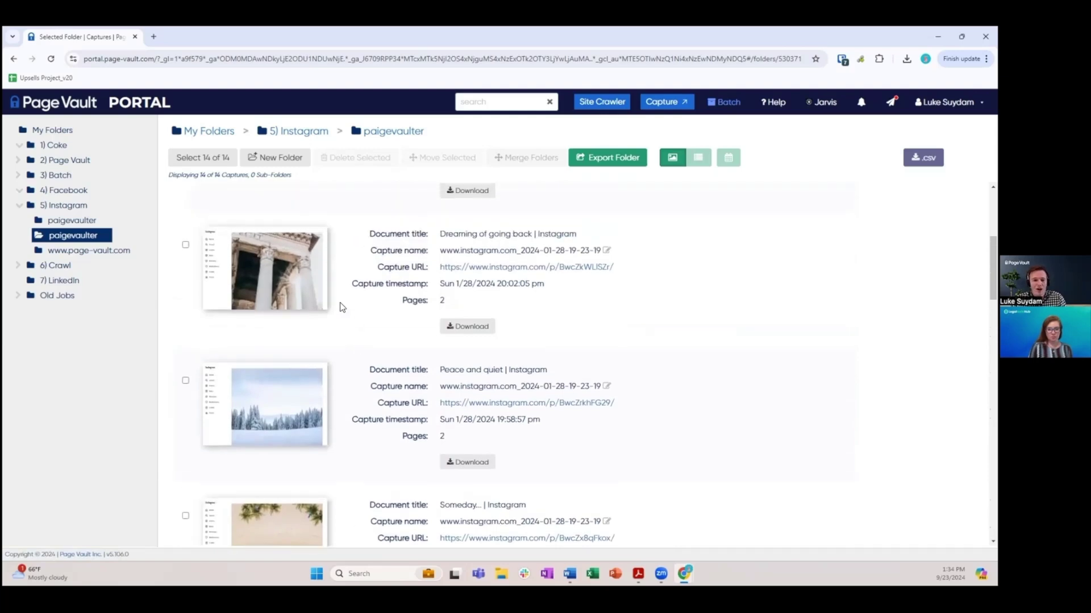
Download the "Dreaming of going back" Instagram capture and examine its metadata cover page and captured post in Acrobat.
click(460, 327)
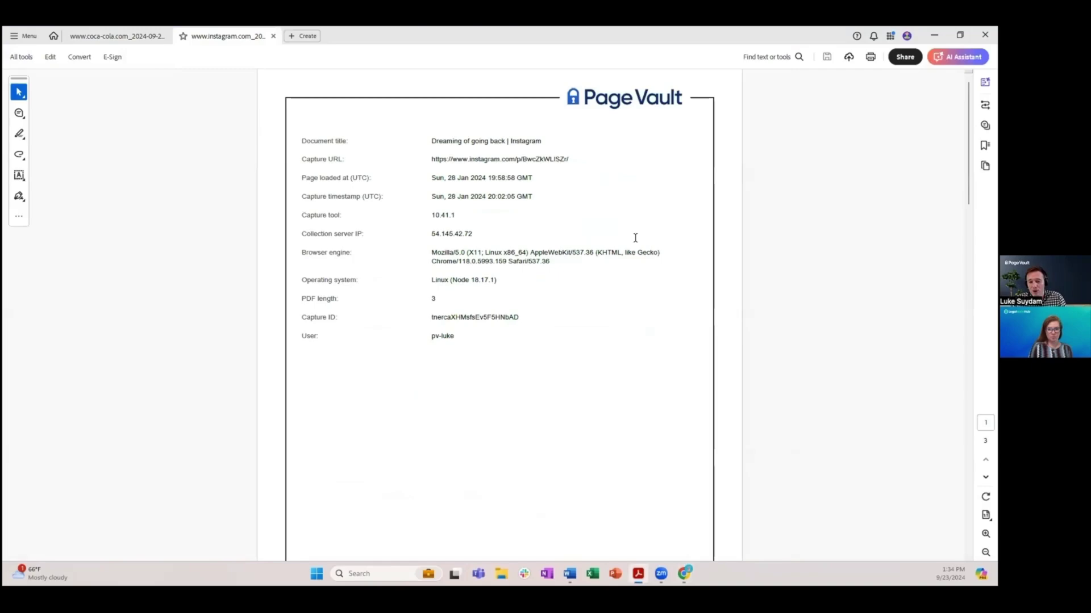
scroll(643, 250, down, 15)
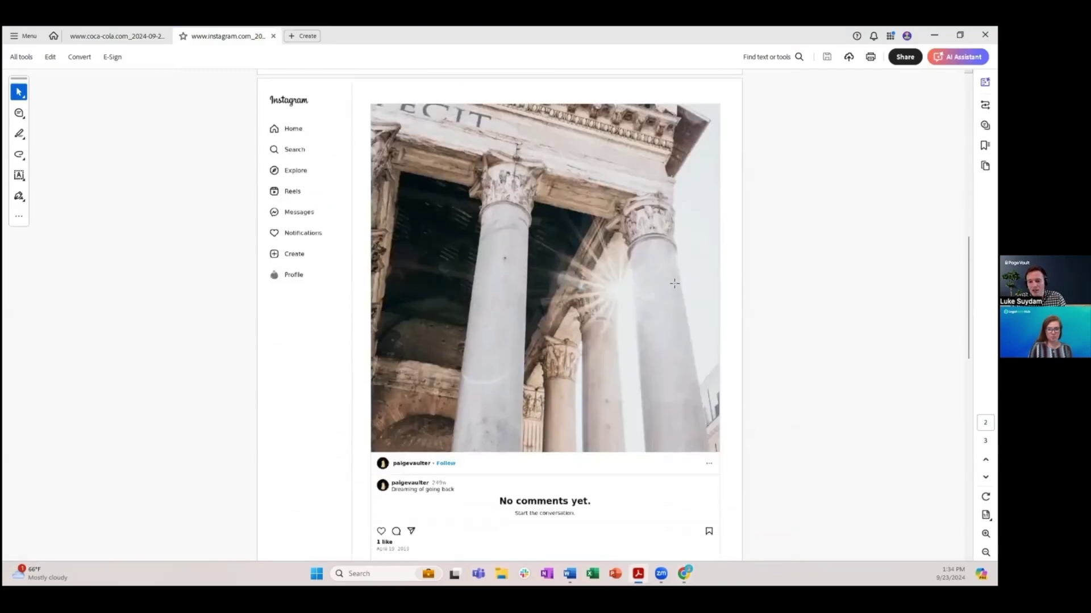
scroll(675, 283, down, 2)
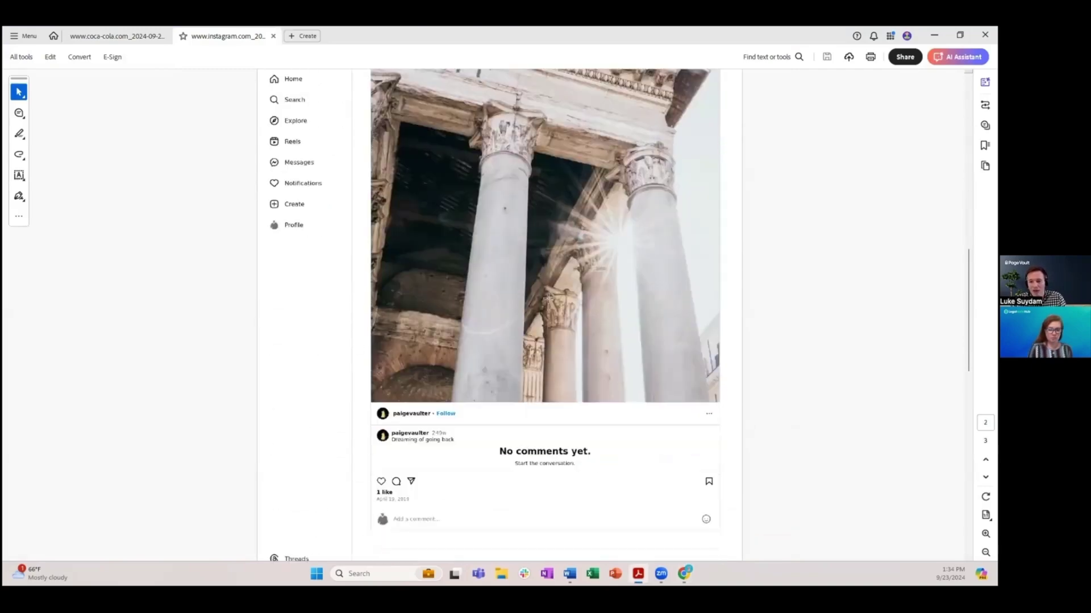
scroll(548, 298, down, 10)
Return to the Page Vault Portal and review the paigevaulter folder's export options with Merge and kept cover pages, then cancel the export.
key(alt+Tab)
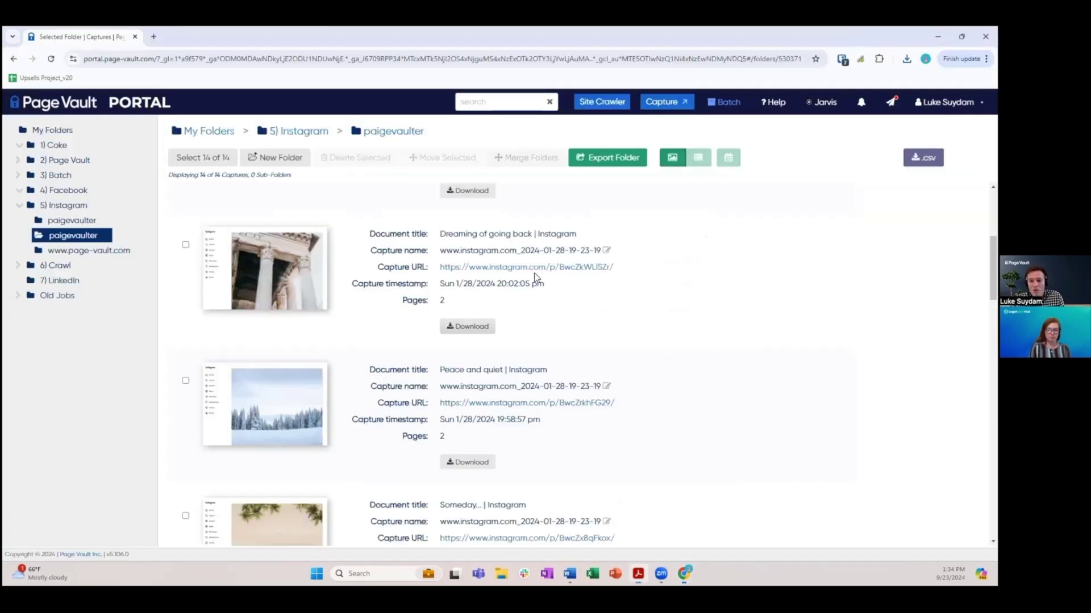
click(612, 165)
click(434, 282)
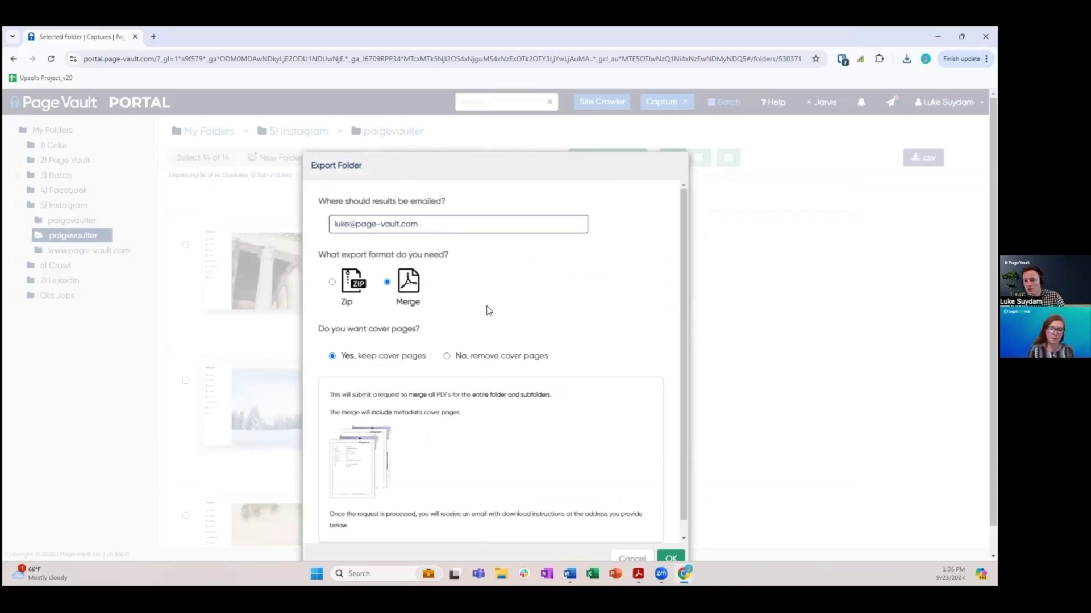
scroll(566, 321, down, 1)
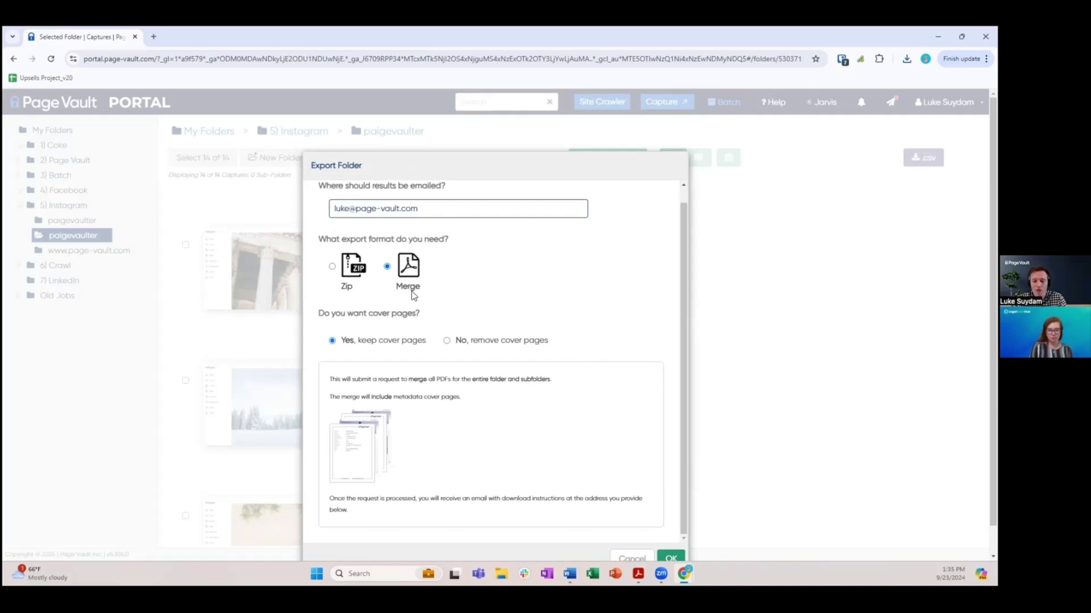
scroll(509, 354, down, 1)
click(631, 530)
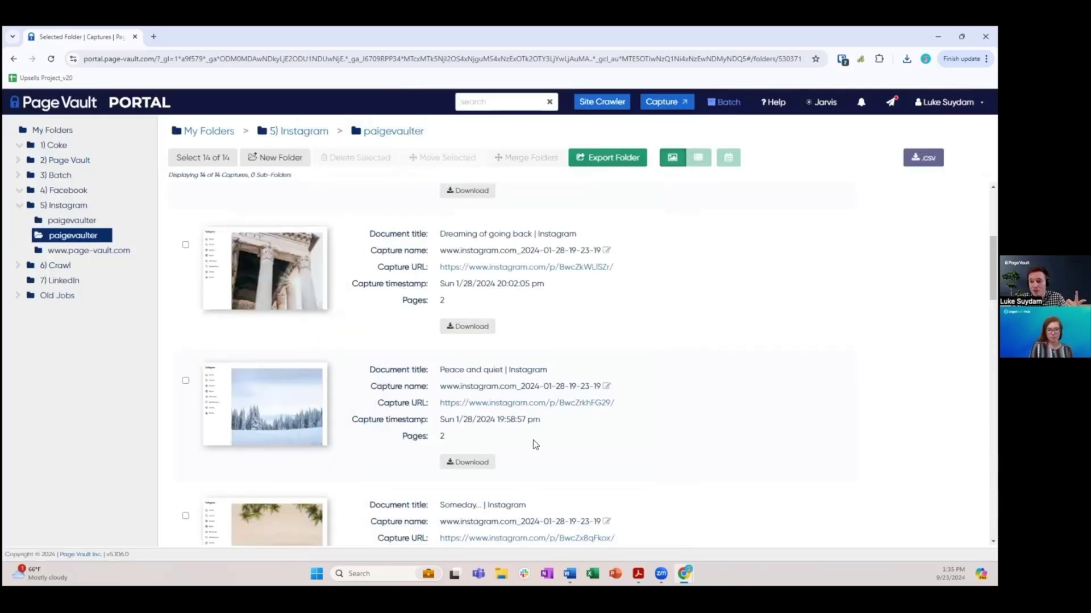